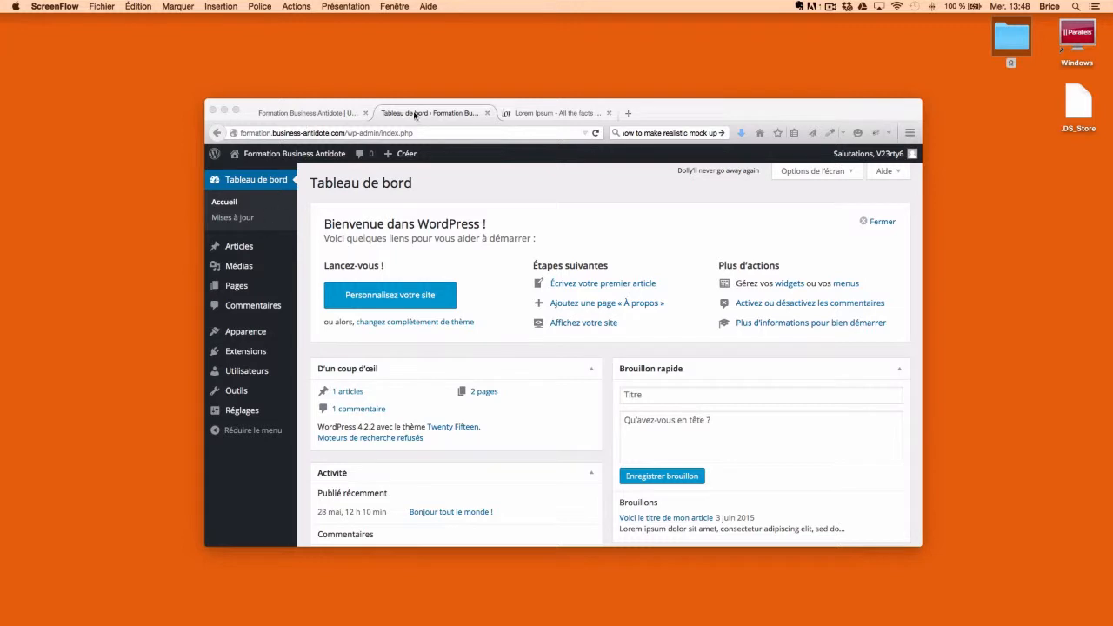
Open the tag management page for articles and name a new tag Facebook.
click(687, 120)
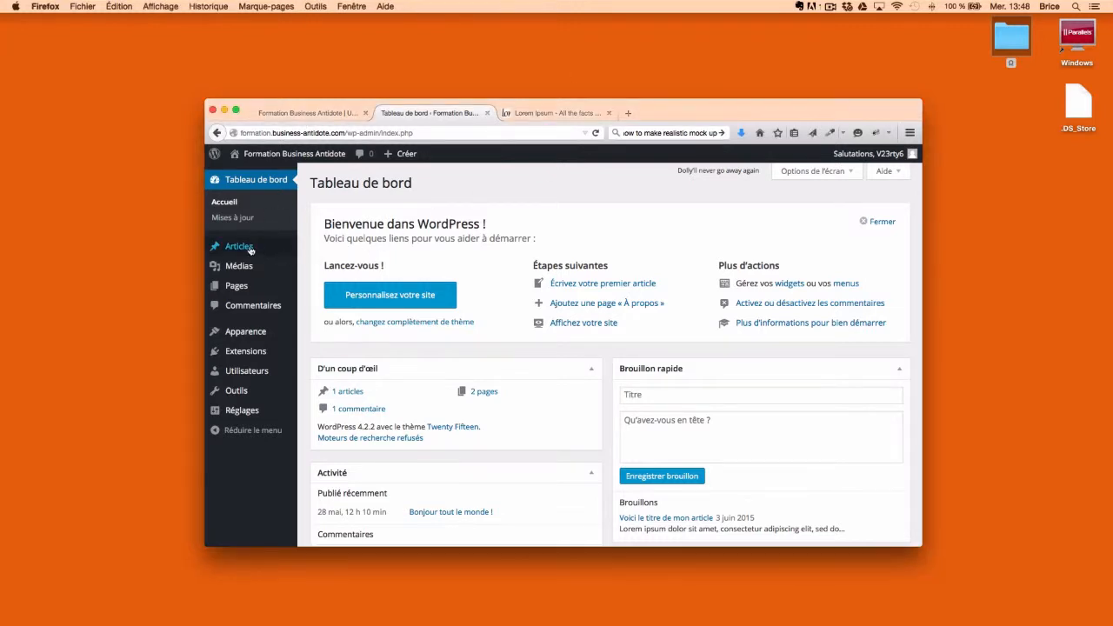
mouse_move(249, 250)
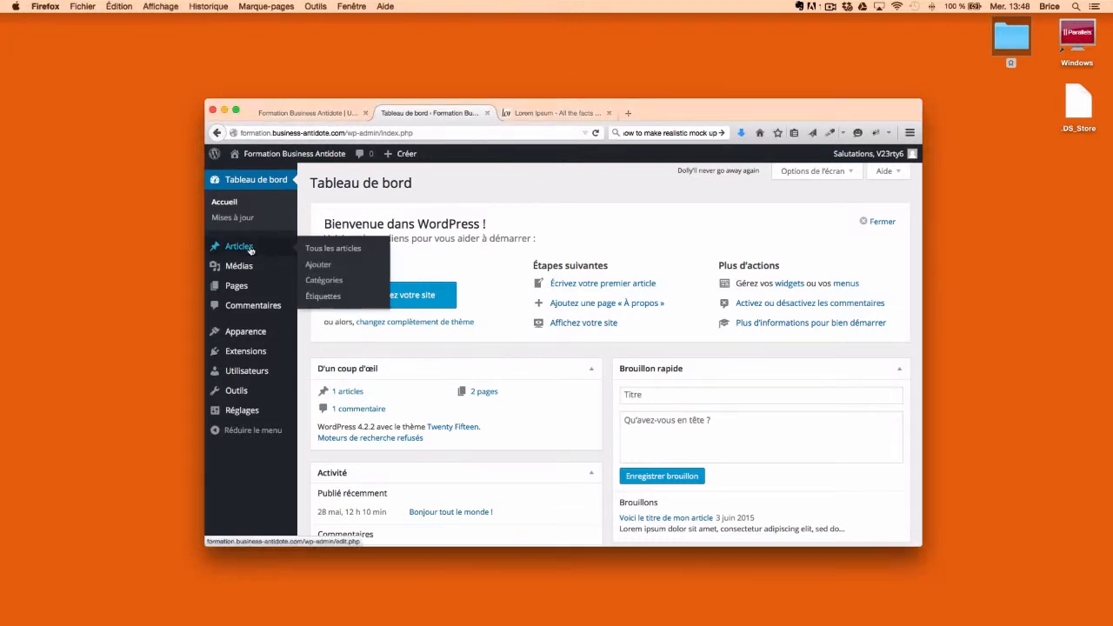
click(326, 298)
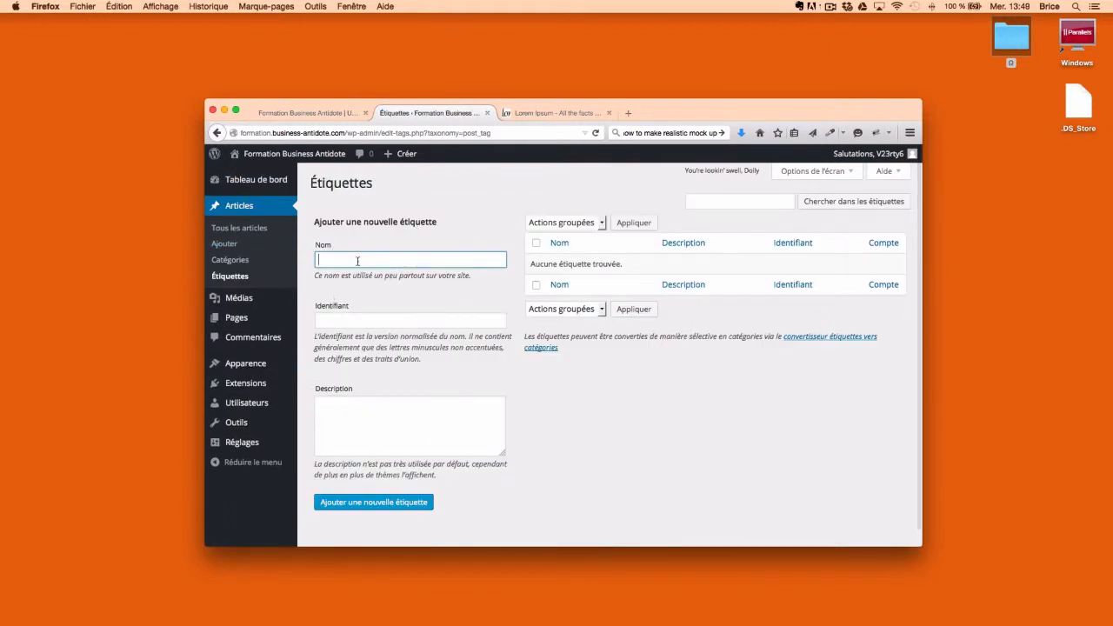
text(Face)
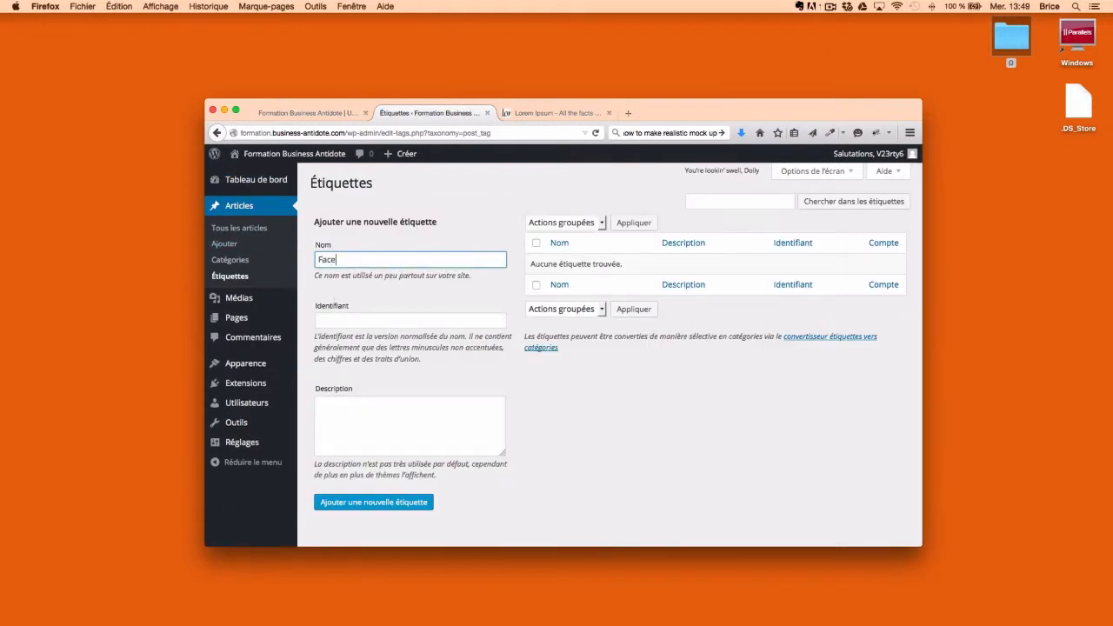
text(book)
click(339, 323)
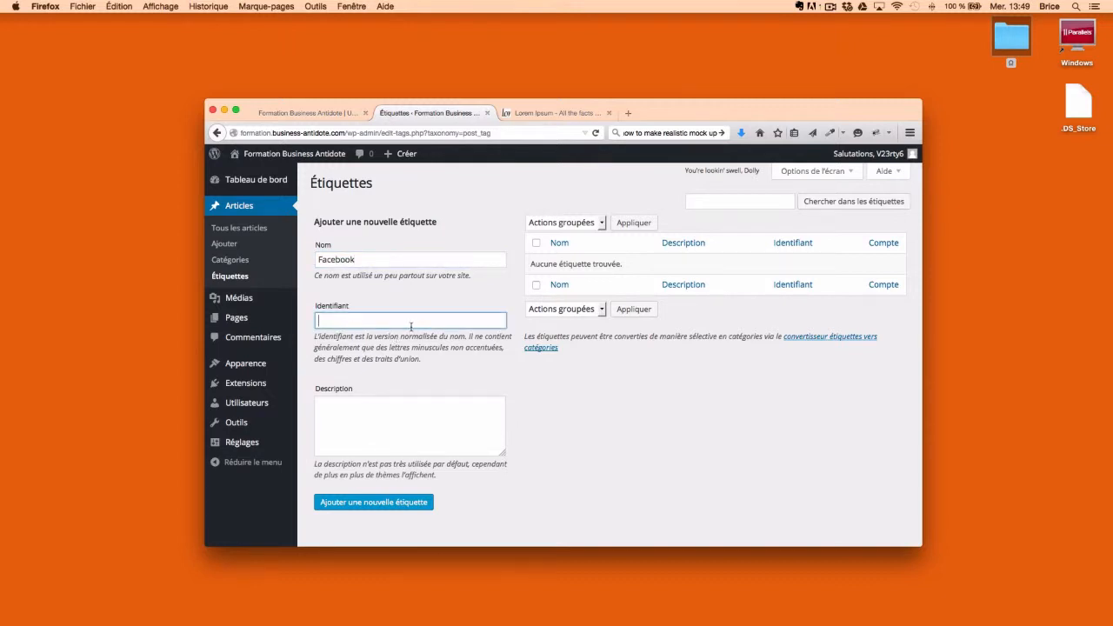
click(392, 260)
key(super+a)
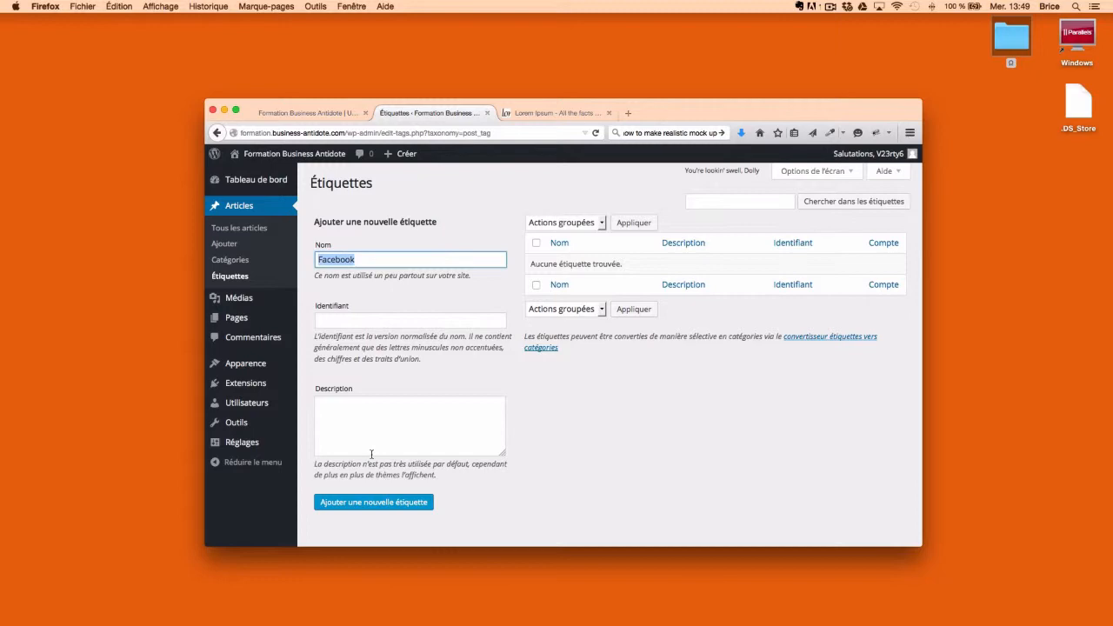
Copy the highlighted Cicero passage from the Lorem Ipsum page into the Facebook tag's description and add the tag.
click(427, 432)
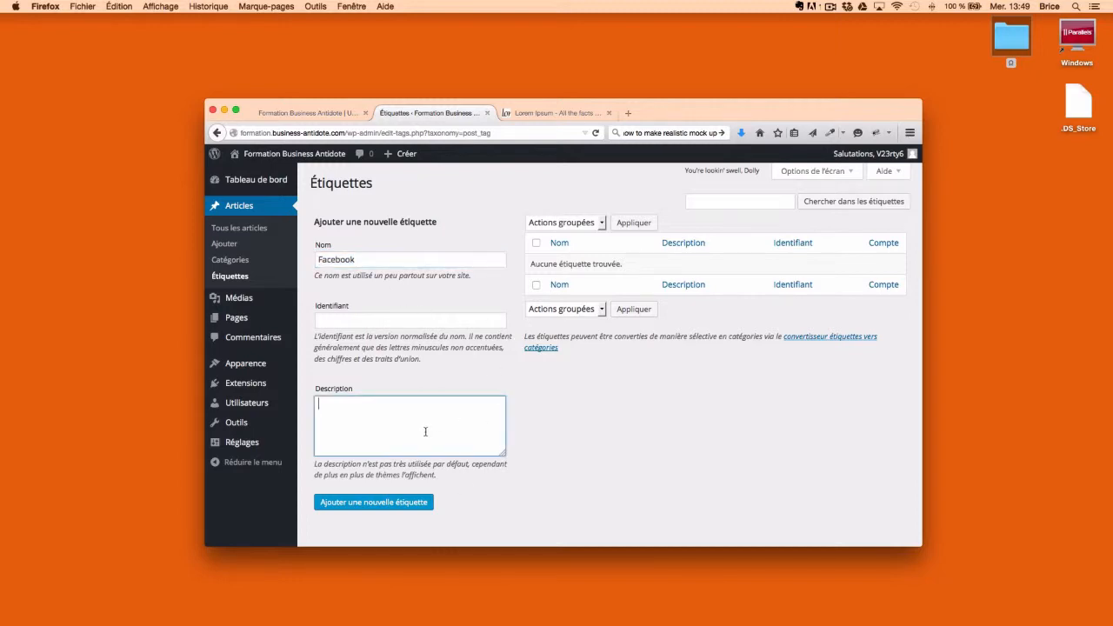
click(521, 113)
key(super+c)
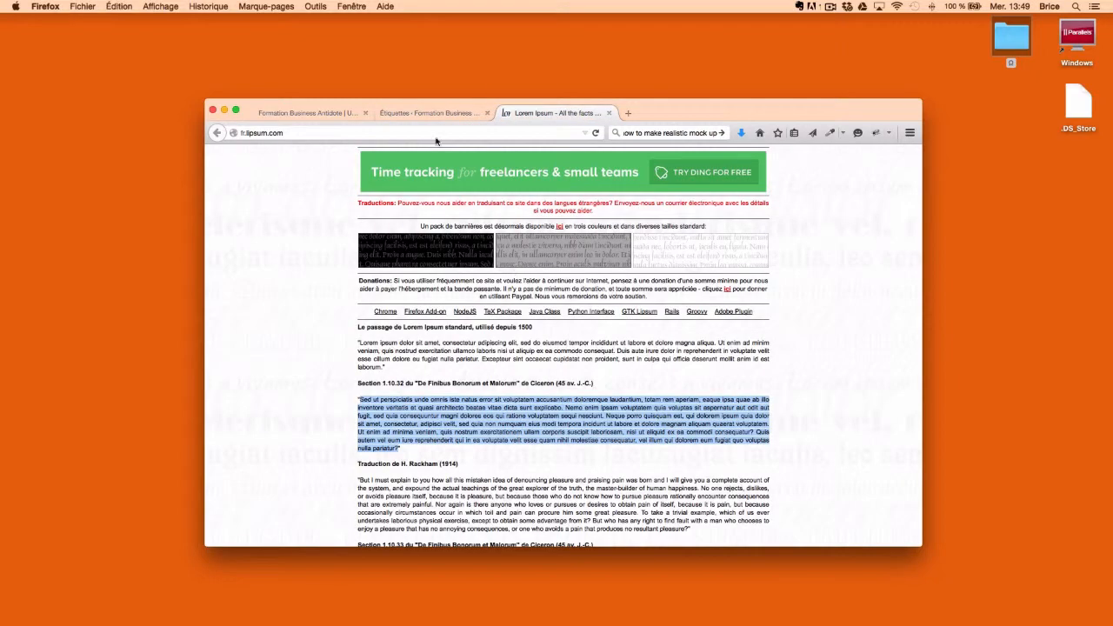
click(428, 113)
key(super+v)
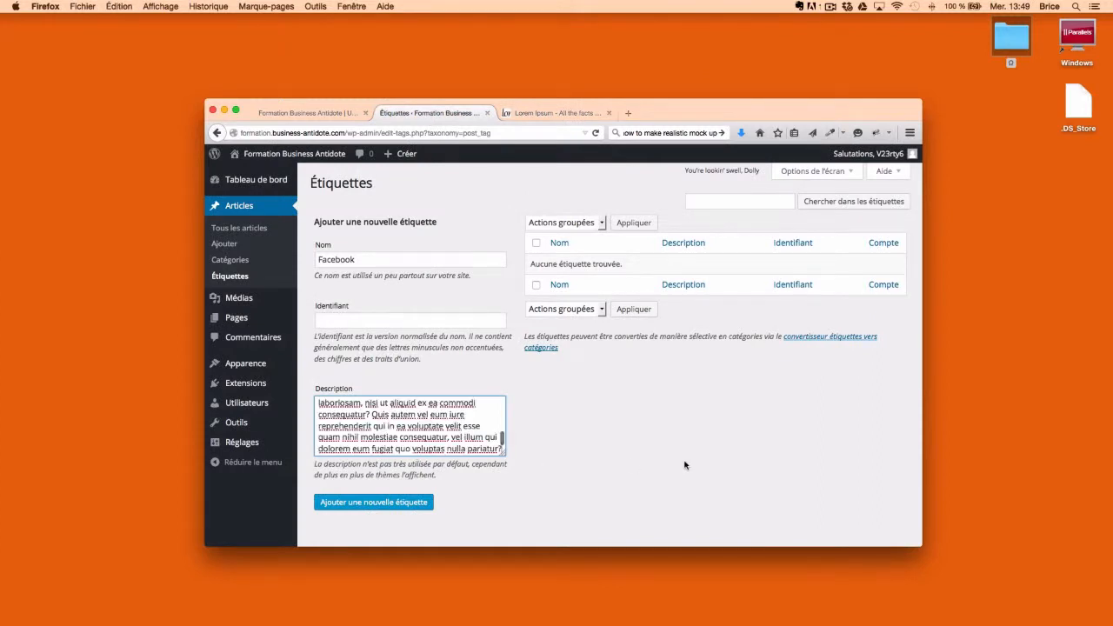
click(409, 509)
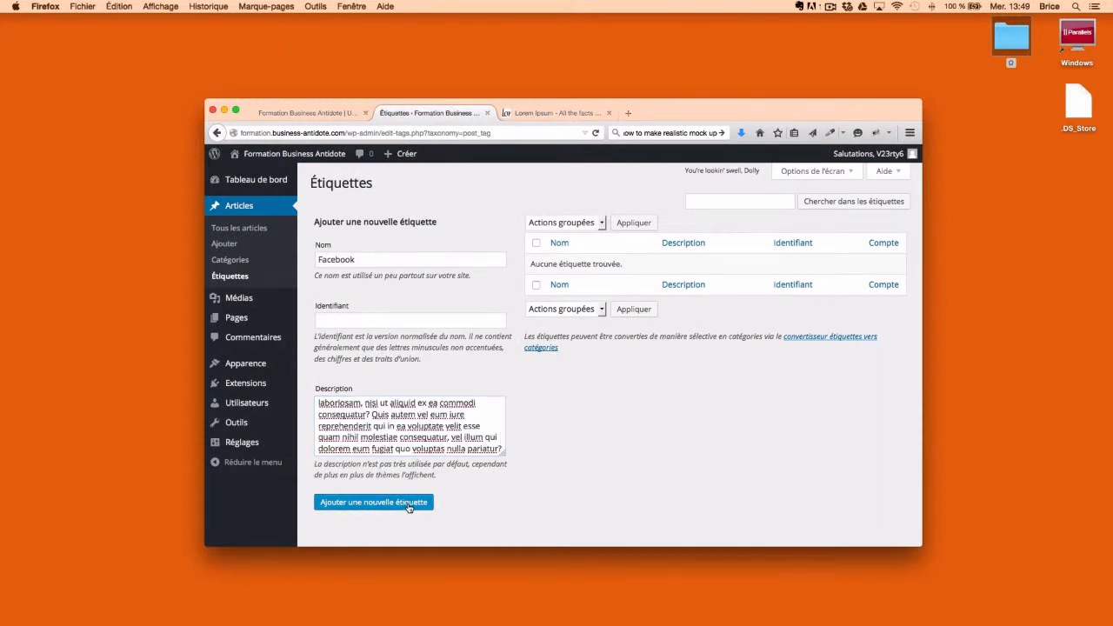
Add a second tag named Google Plus with the copied Latin passage as its description.
click(348, 260)
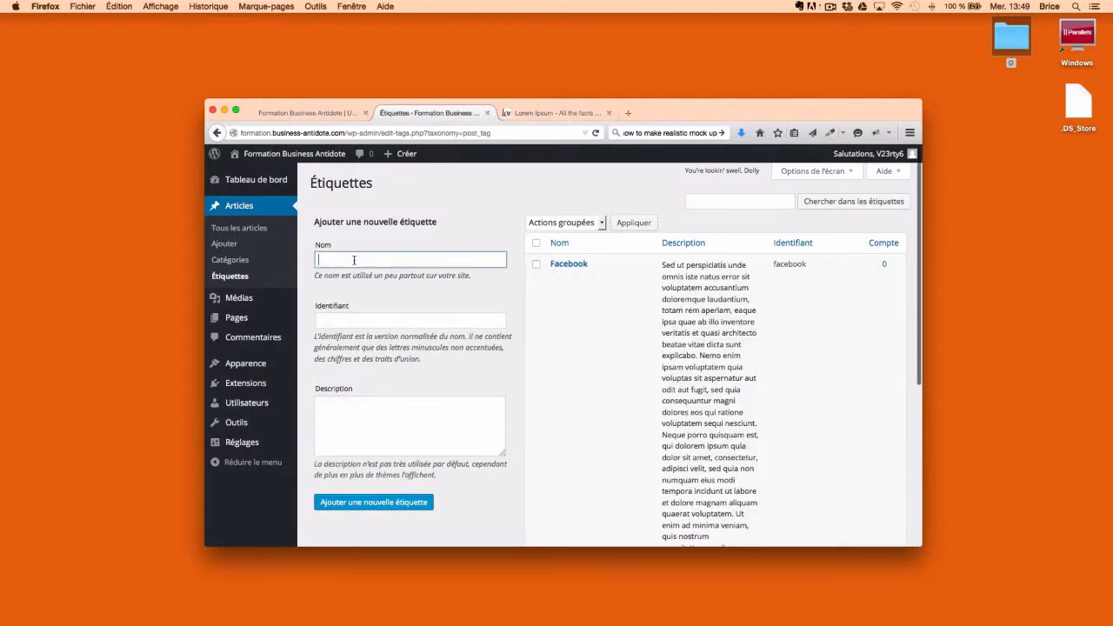
text(Goog)
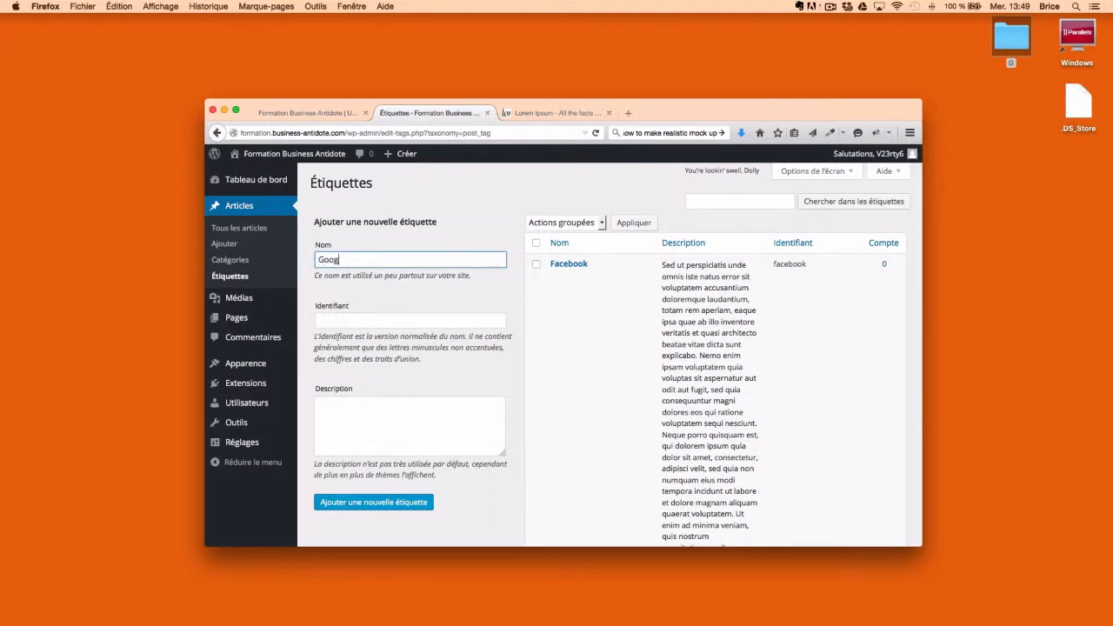
text(le Plus)
click(368, 416)
key(super+v)
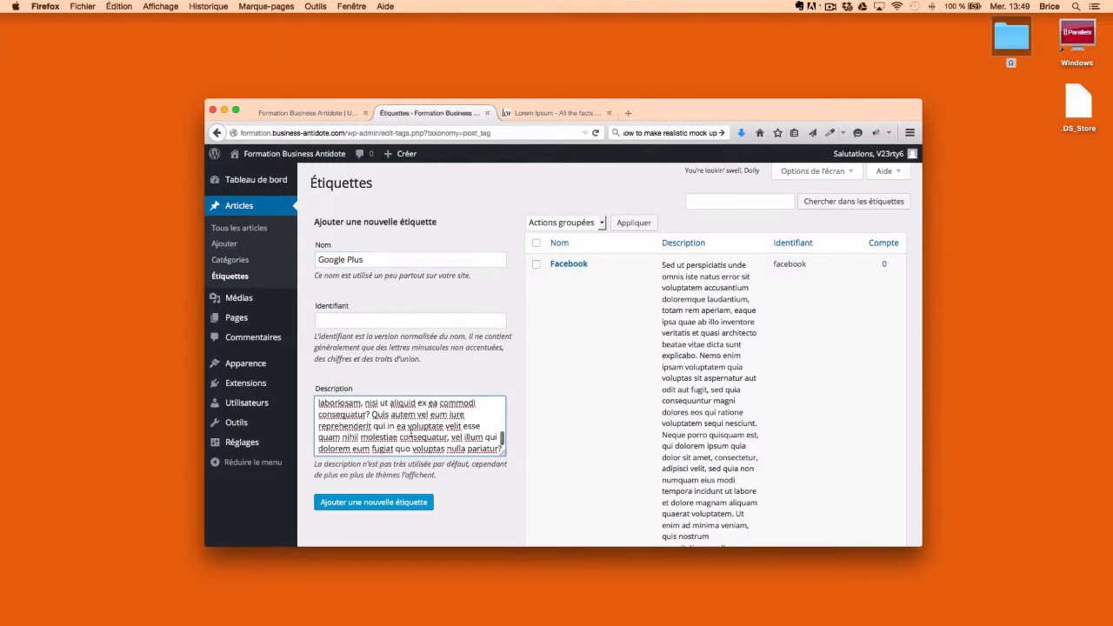
click(367, 511)
scroll(713, 422, down, 5)
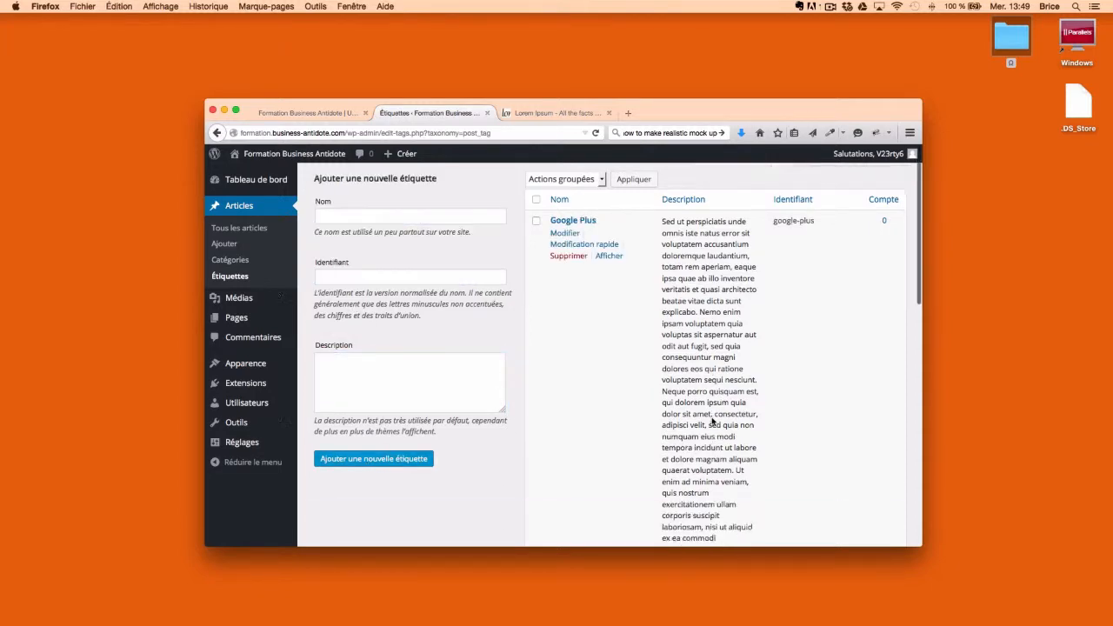
scroll(713, 423, up, 5)
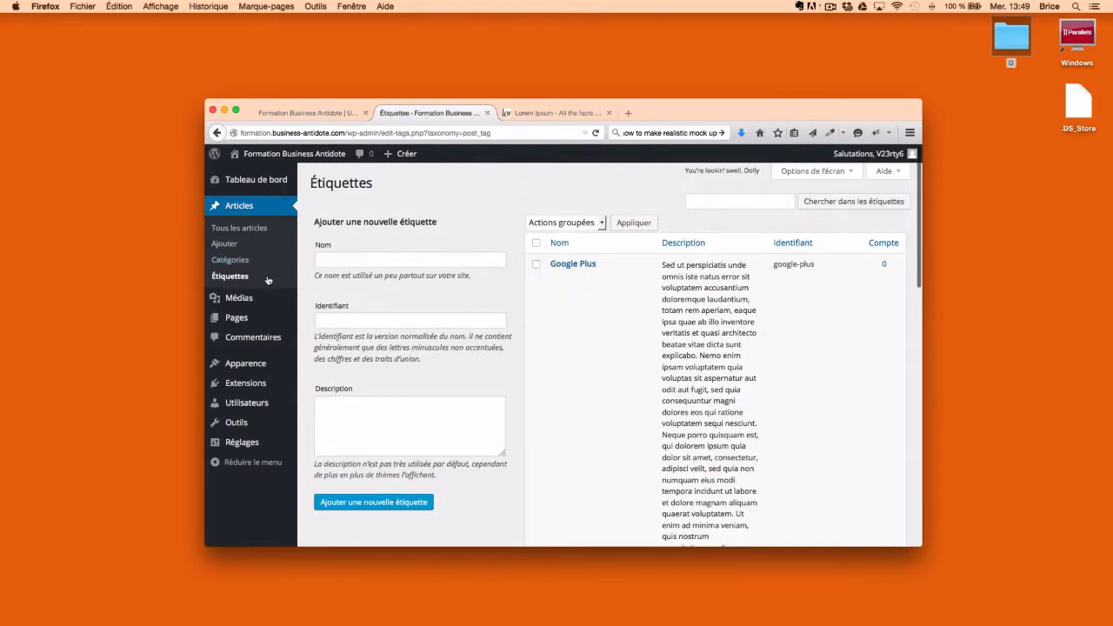
Open the category management page for articles and name a new category Actualité.
click(246, 261)
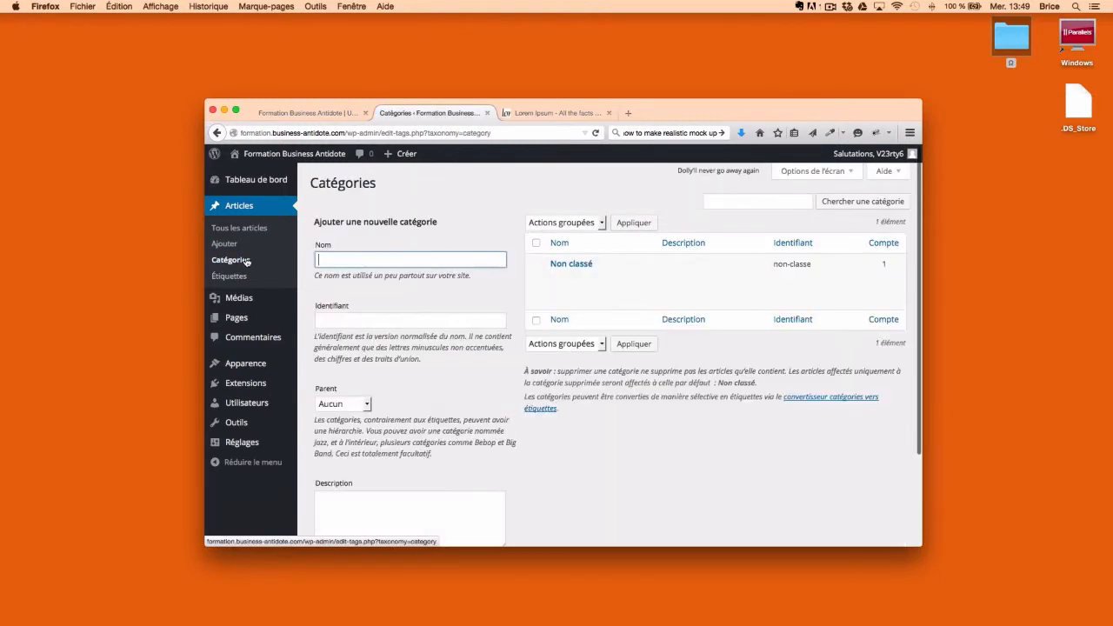
click(368, 260)
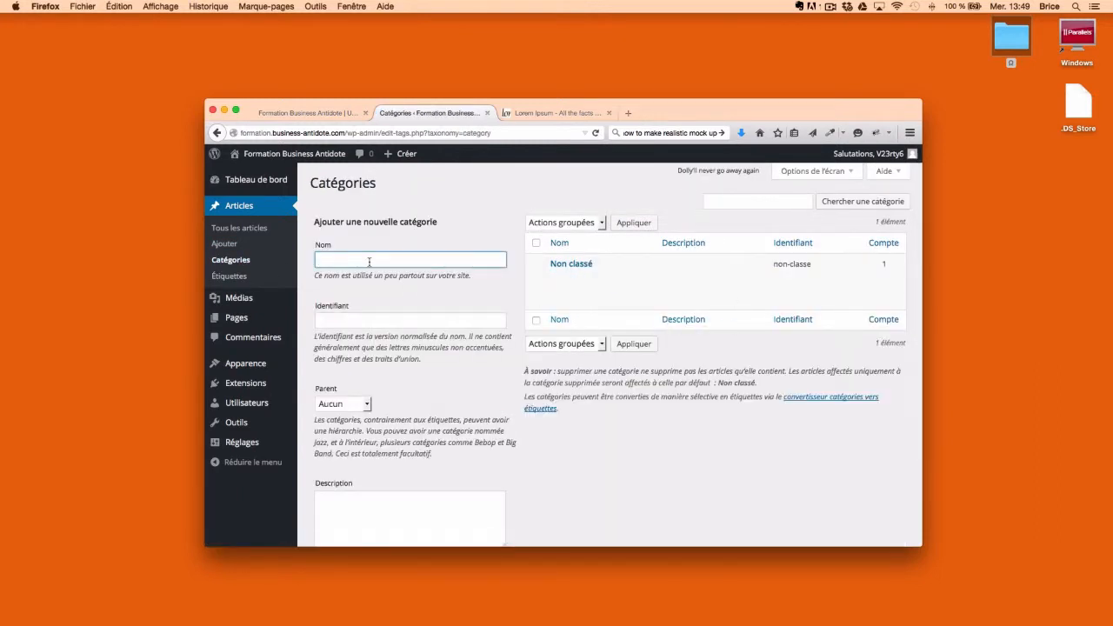
text(Actualité)
scroll(409, 422, down, 1)
scroll(383, 377, up, 1)
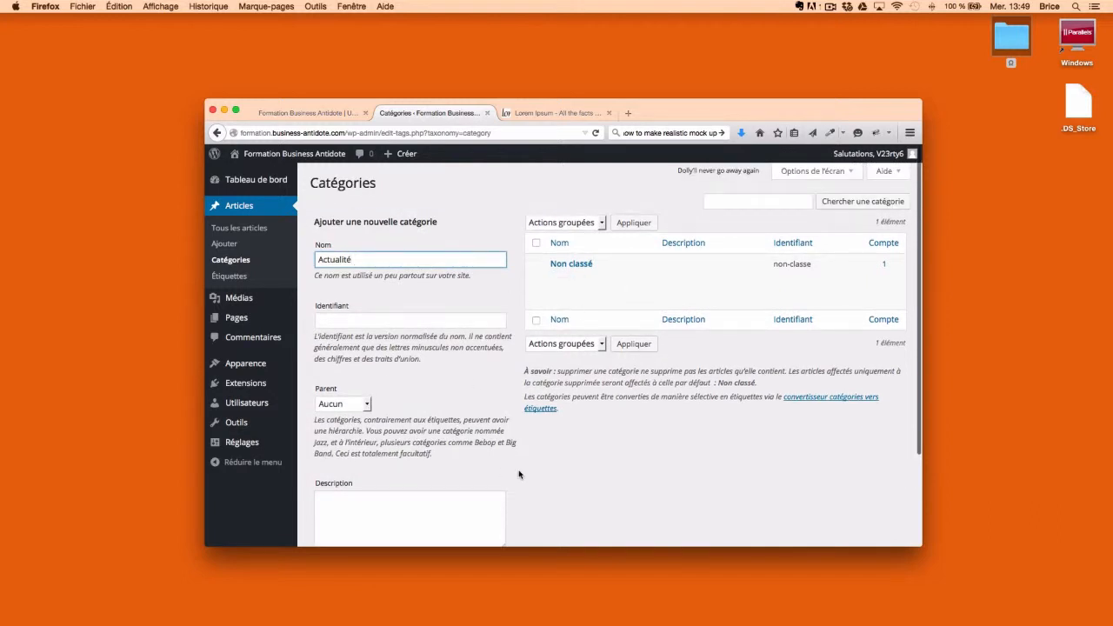
Paste the copied Latin passage as the Actualité category's description and add the category.
scroll(519, 472, down, 3)
click(359, 406)
key(super+v)
click(365, 487)
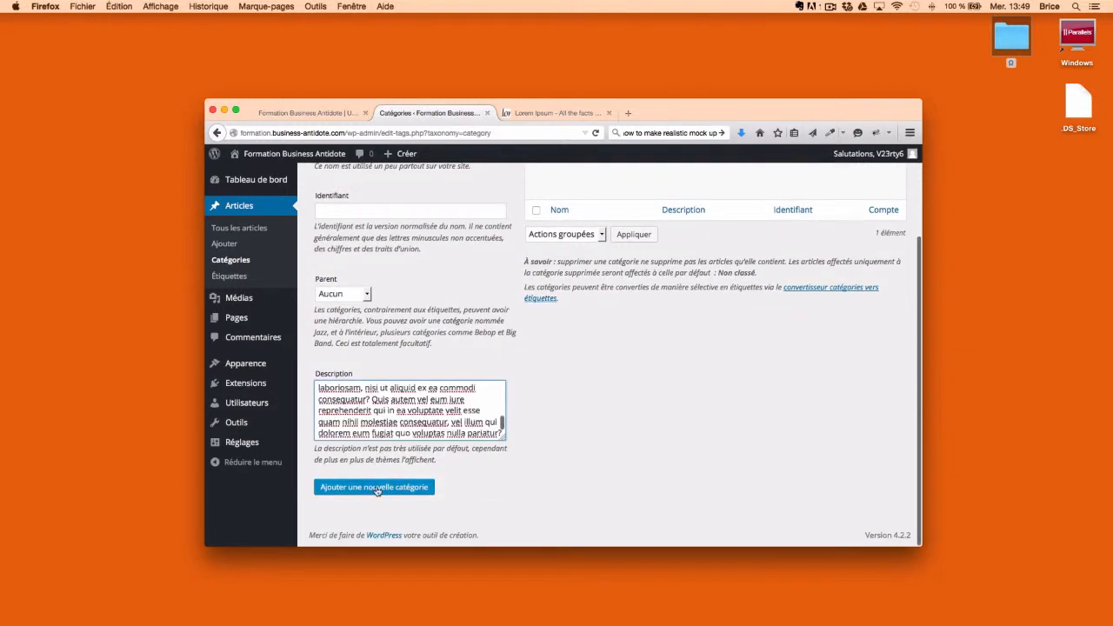
Review the category list and name another new category Tutoriels.
scroll(620, 481, up, 3)
scroll(619, 482, down, 5)
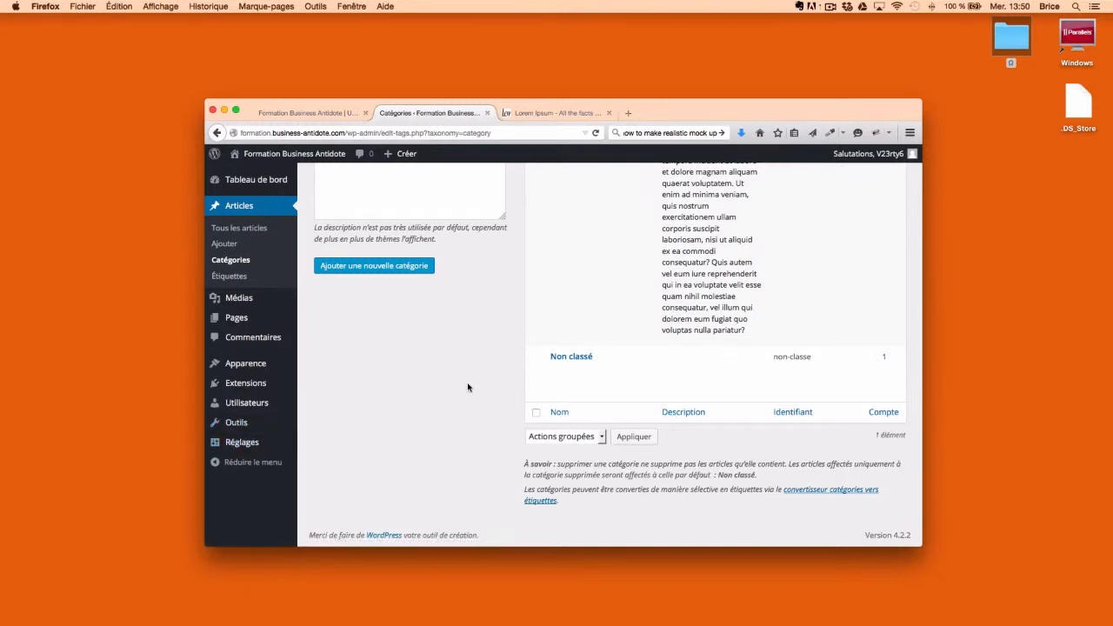
scroll(558, 428, up, 1)
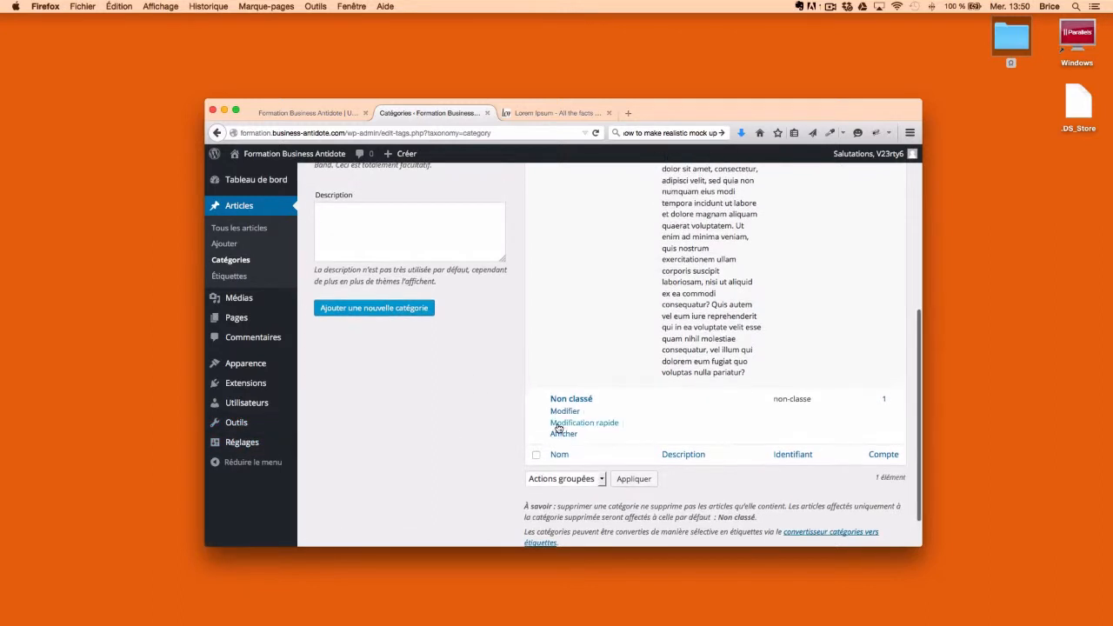
scroll(522, 417, up, 7)
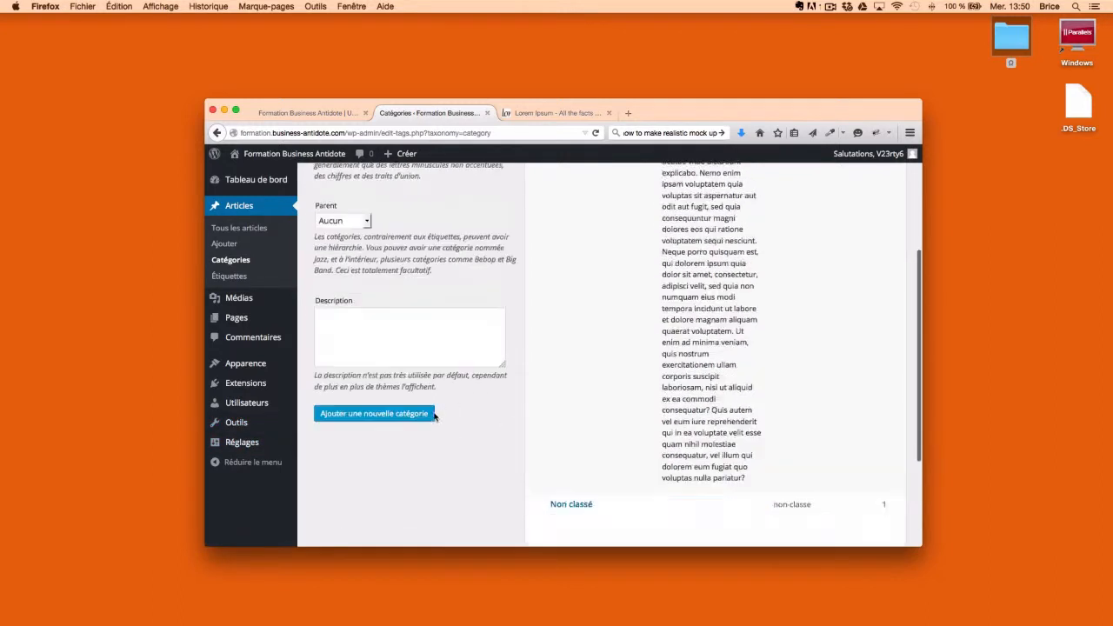
click(359, 261)
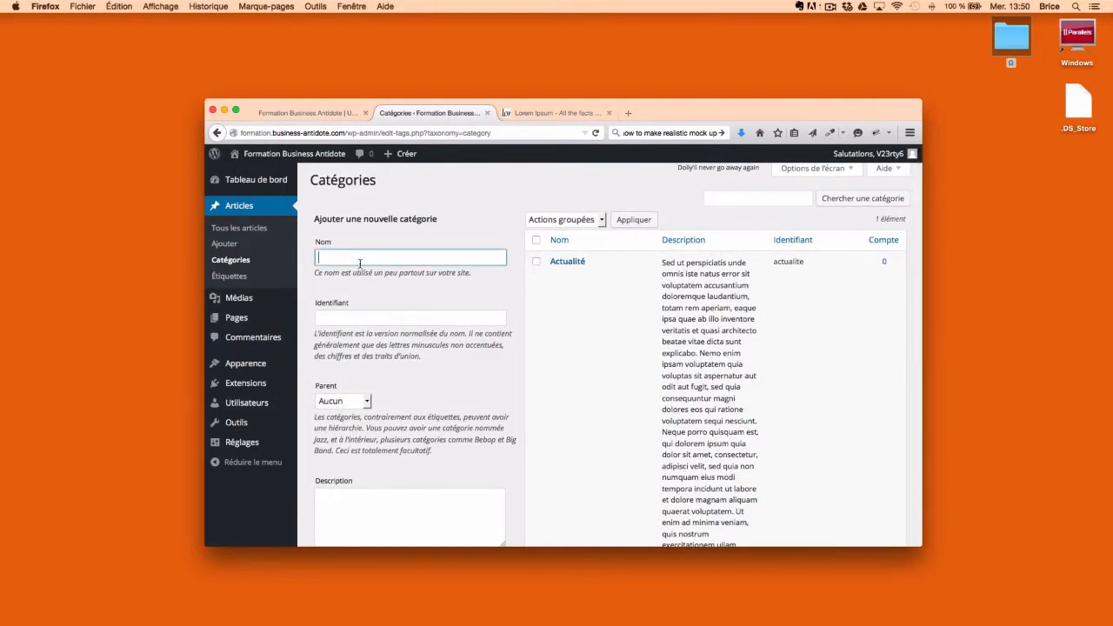
text(Tutoriels)
Fill the Tutoriels category's description with the copied Latin passage and add the category with no parent.
scroll(329, 363, down, 1)
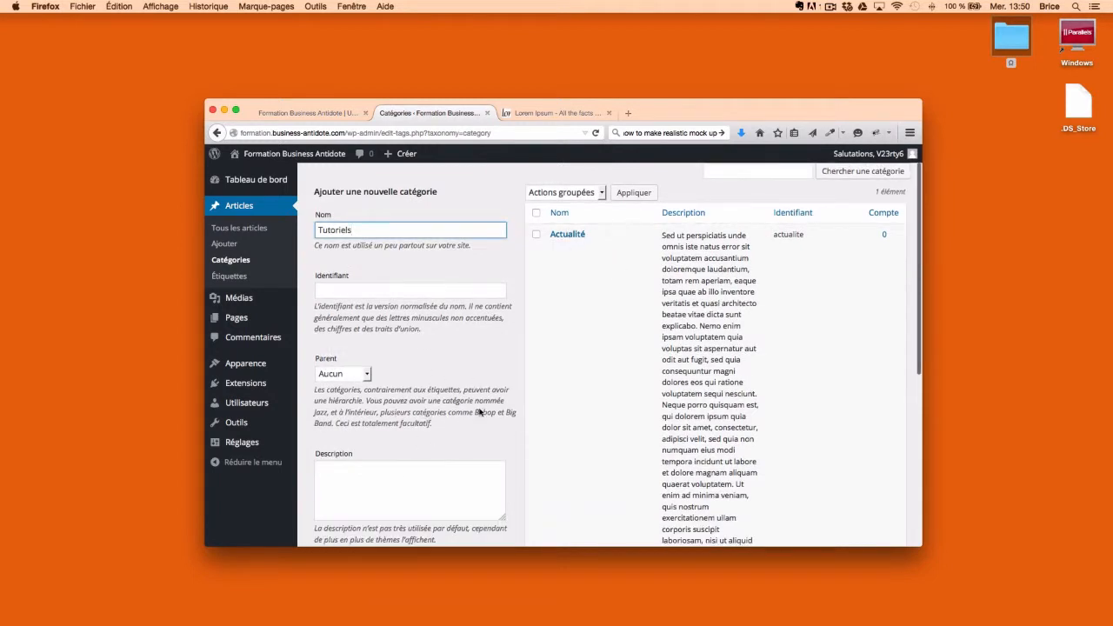
scroll(447, 410, down, 3)
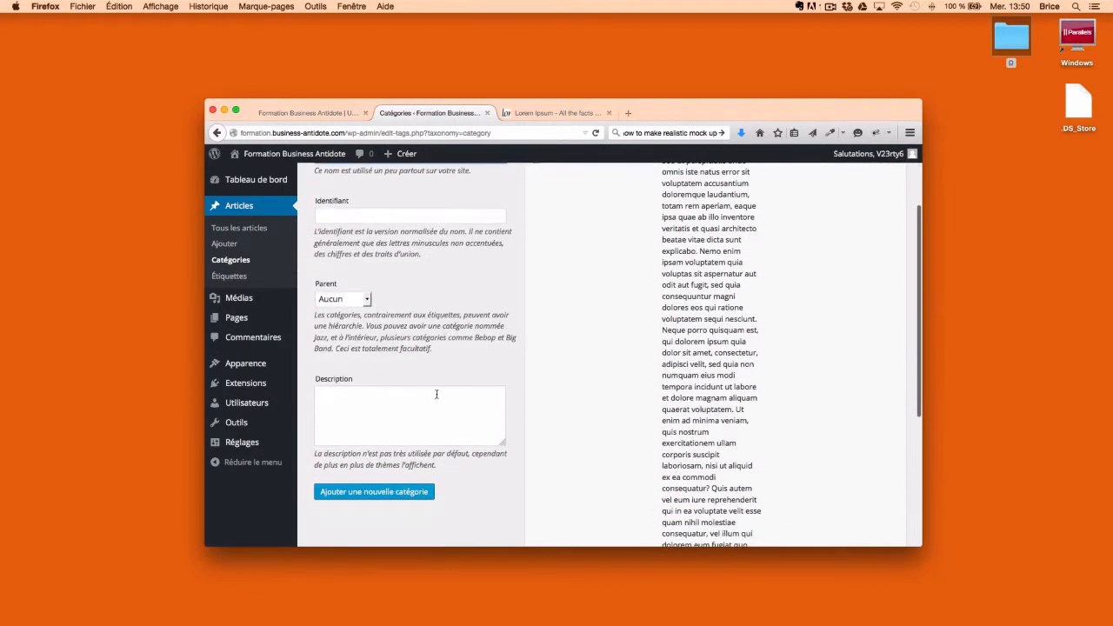
click(351, 391)
text(Sed ut perspiciatis unde omnis iste natus error sit voluptatem accusantium doloremque laudantium, totam rem aperiam, eaque ipsa quae ab illo inventore veritatis et quasi architecto beatae vitae dicta sunt explicabo. Nemo enim ipsam voluptatem quia voluptas sit aspernatur aut odit aut fugit, sed quia consequuntur magni dolores eos qui ratione voluptatem sequi nesciunt. Neque porro quisquam est, qui dolorem ipsum quia dolor sit amet, consectetur, adipisci velit, sed quia non numquam eius modi tempora incidunt ut labore et dolore magnam aliquam quaerat voluptatem. Ut enim ad minima veniam, quis nostrum exercitationem ullam corporis suscipit laboriosam, nisi ut aliquid ex ea commodi consequatur? Quis autem vel eum iure reprehenderit qui in ea voluptate velit esse quam nihil molestiae consequatur, vel illum qui dolorem eum fugiat quo voluptas nulla pariatur?)
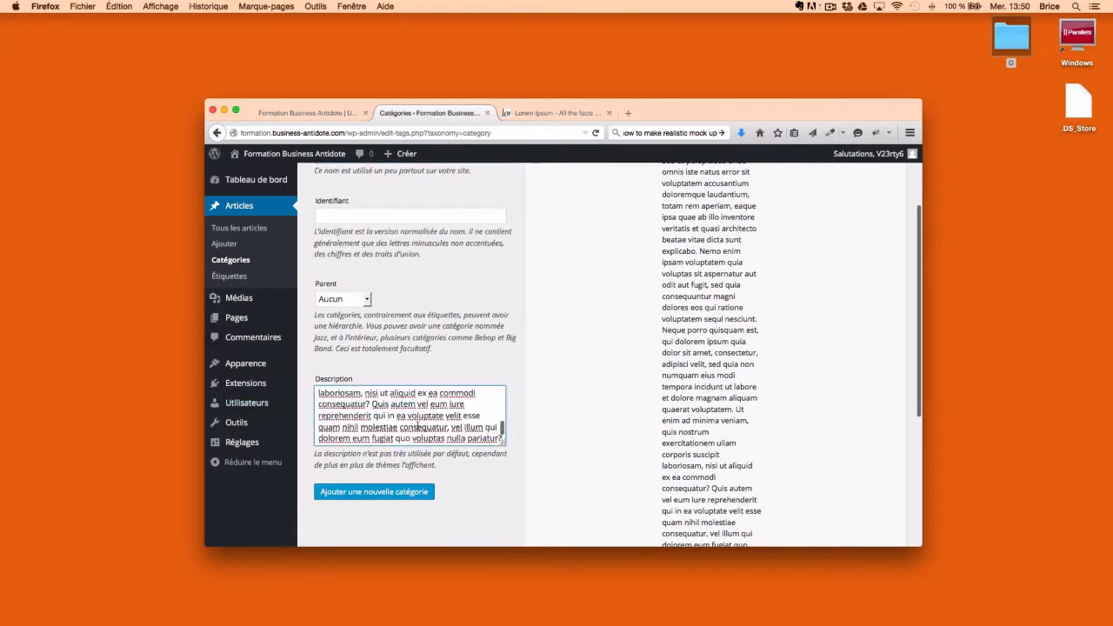
click(397, 496)
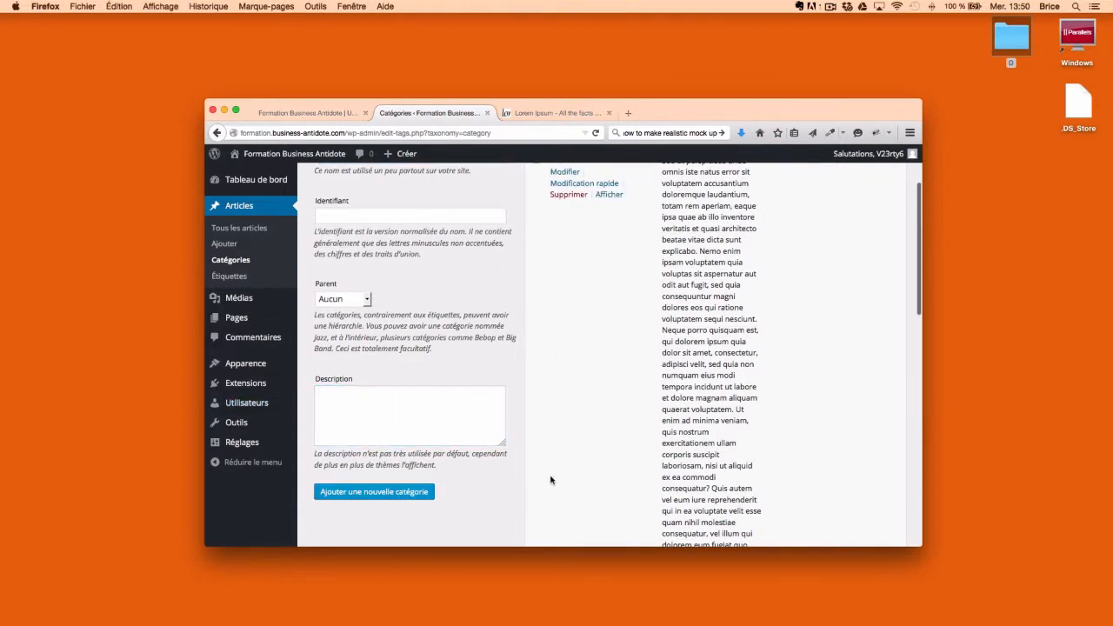
Look over the category list and name another new category News Automation Marketing.
scroll(588, 471, up, 3)
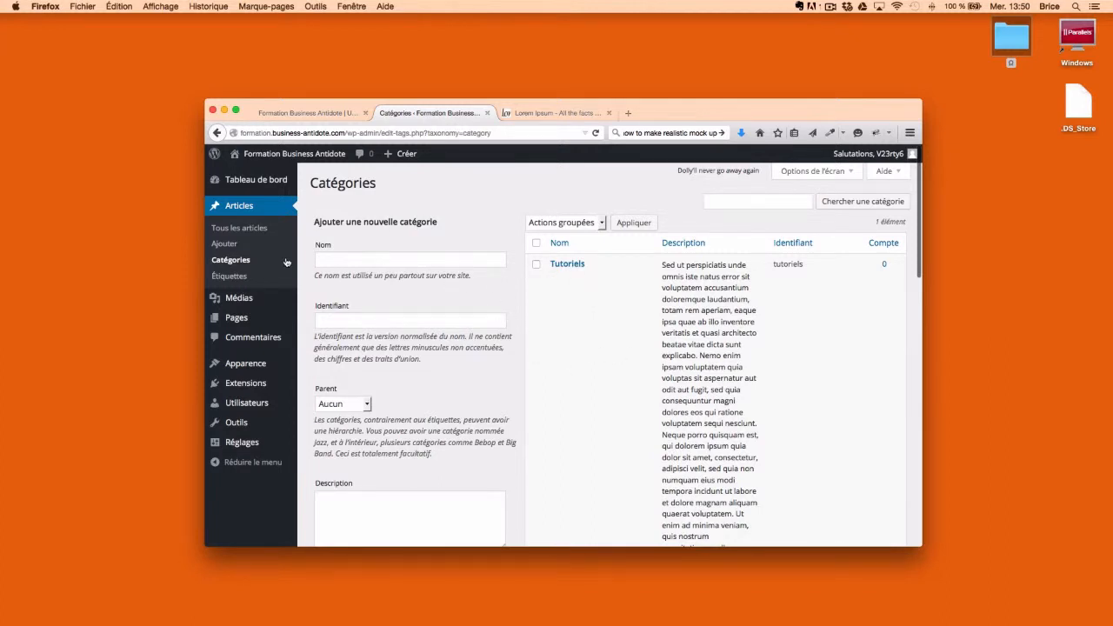
scroll(372, 275, down, 5)
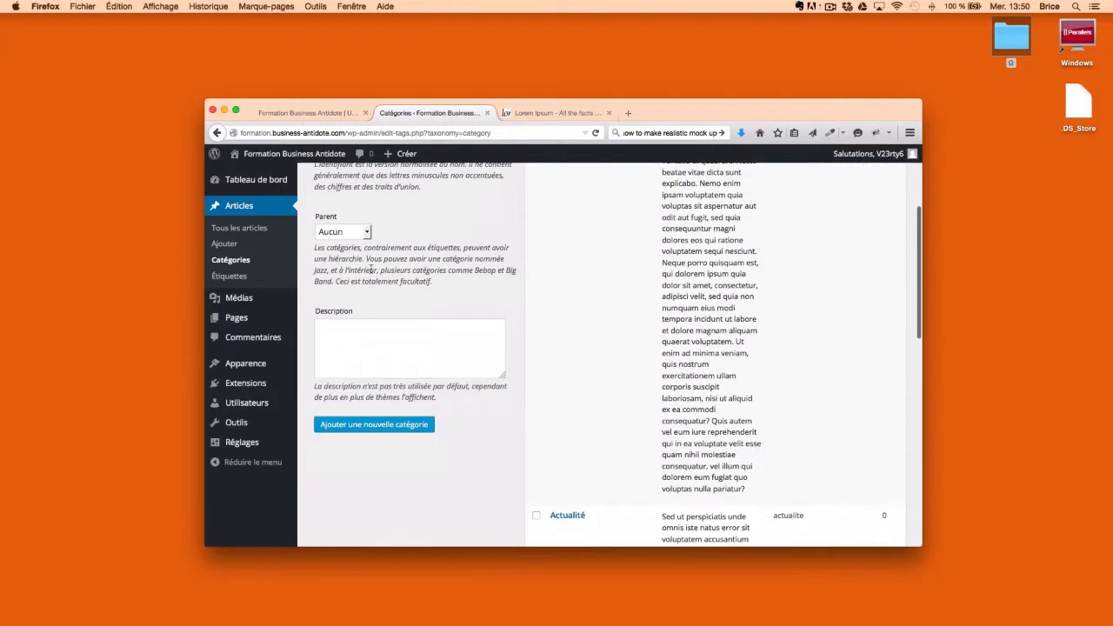
scroll(372, 270, down, 9)
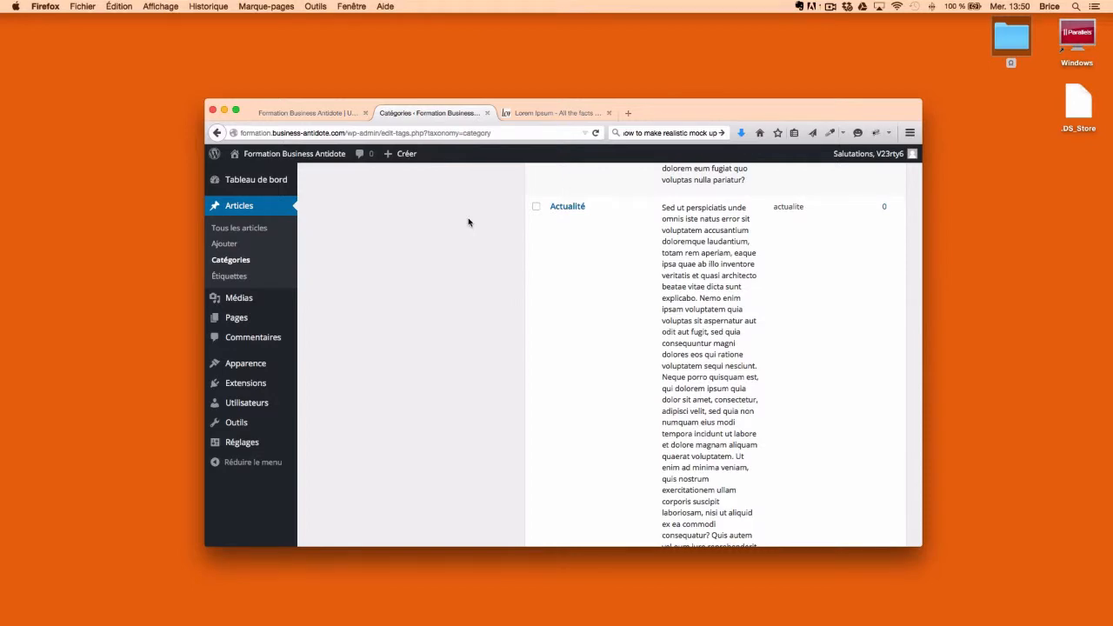
scroll(501, 342, up, 12)
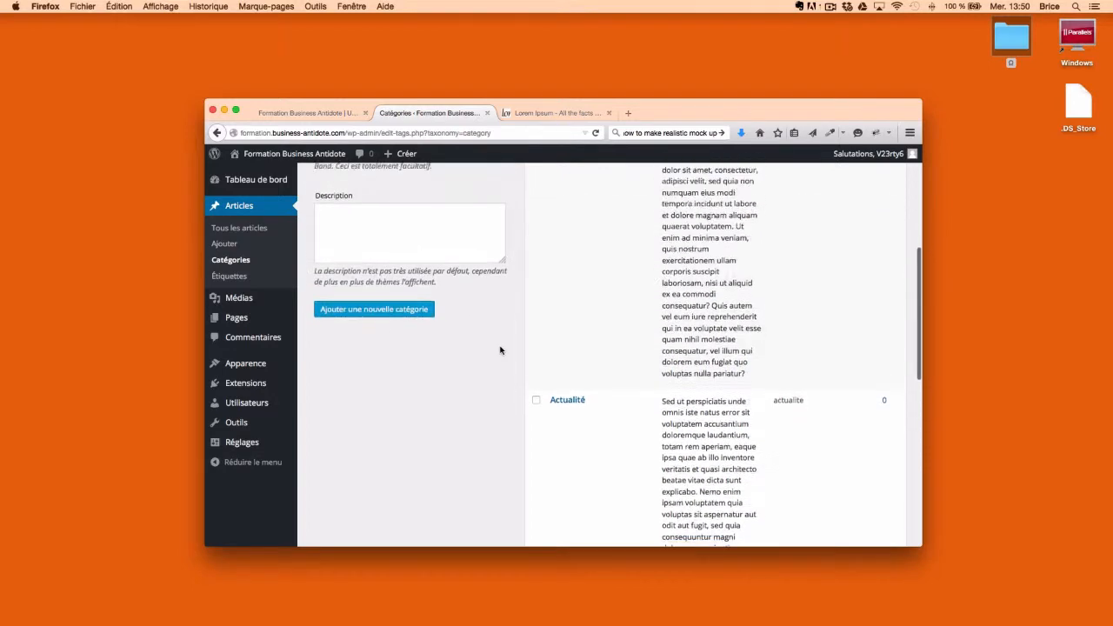
click(359, 259)
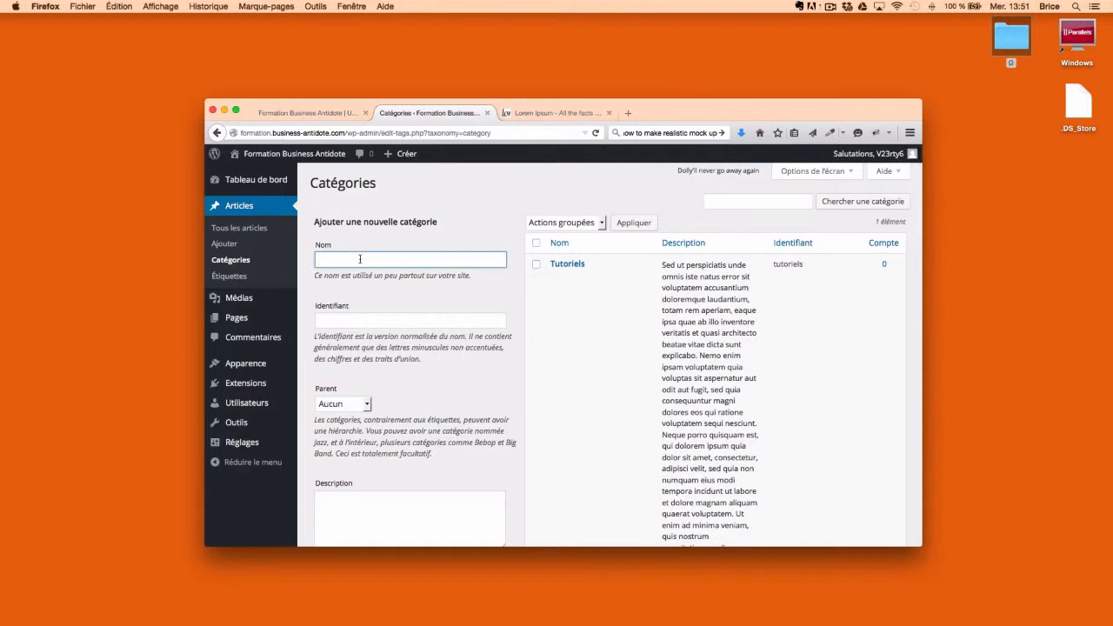
text(Automation Marketing)
click(318, 260)
text(News)
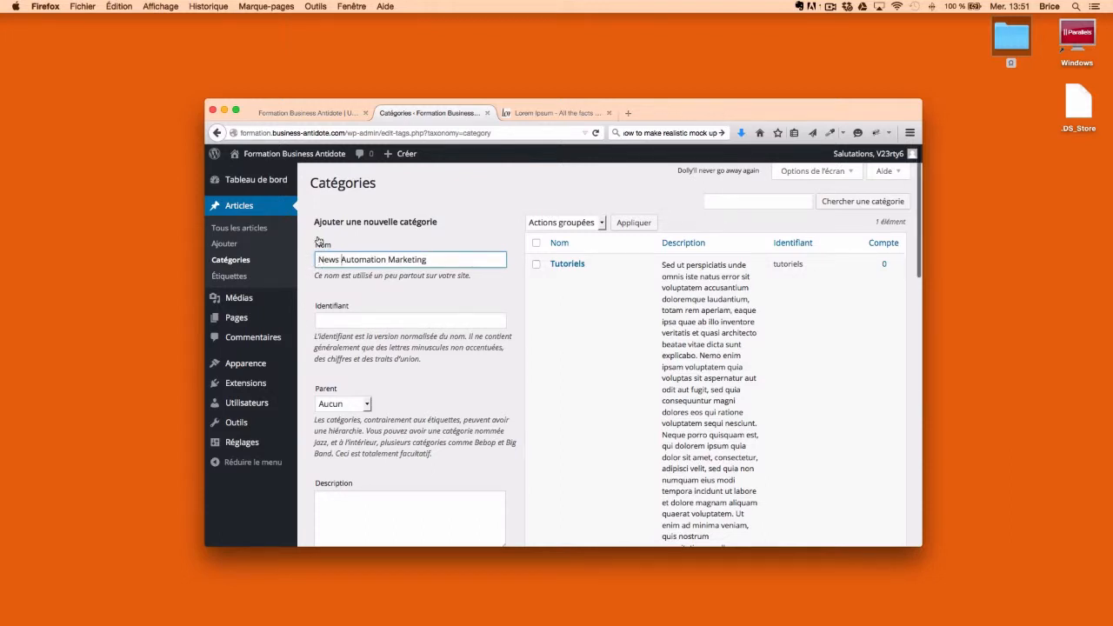
Set Actualité as the News Automation Marketing category's parent, paste the copied Latin passage as its description and add the category.
scroll(452, 396, down, 2)
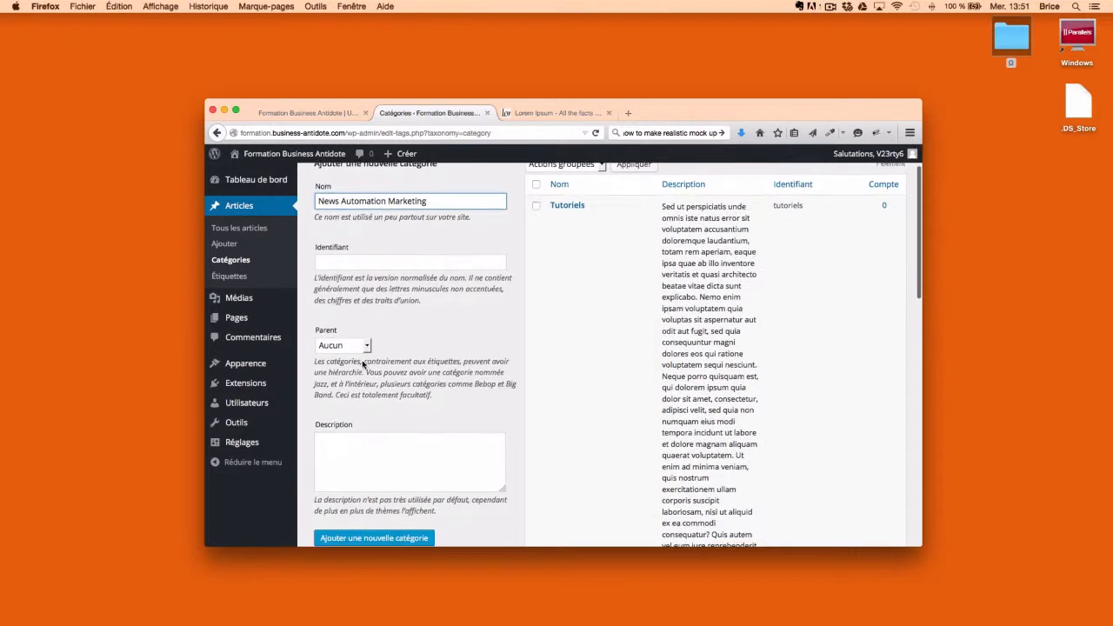
click(357, 361)
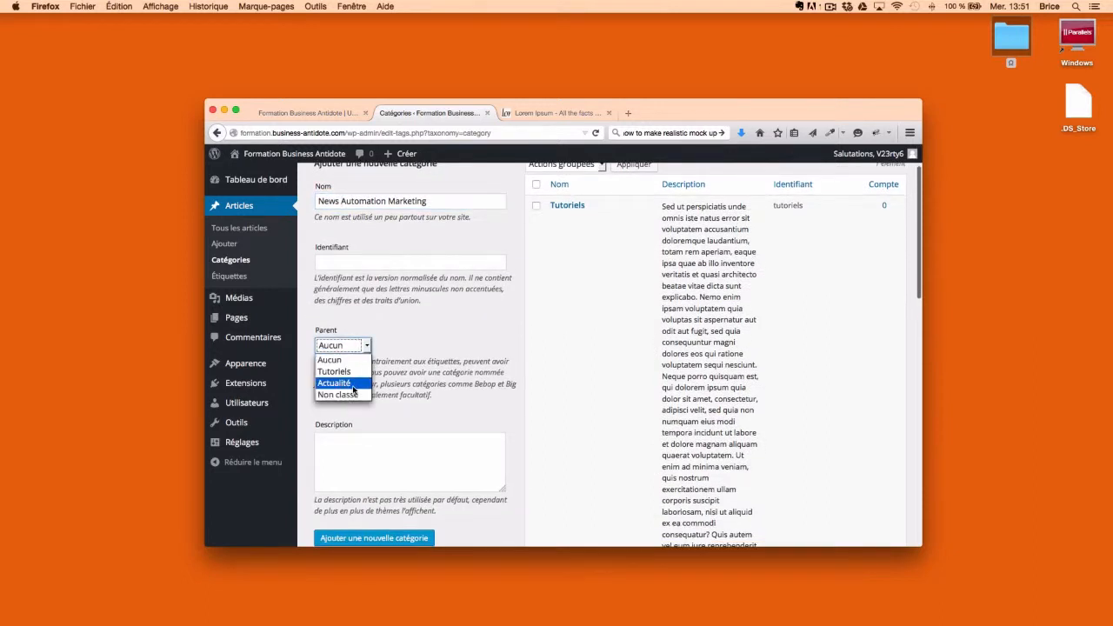
click(353, 384)
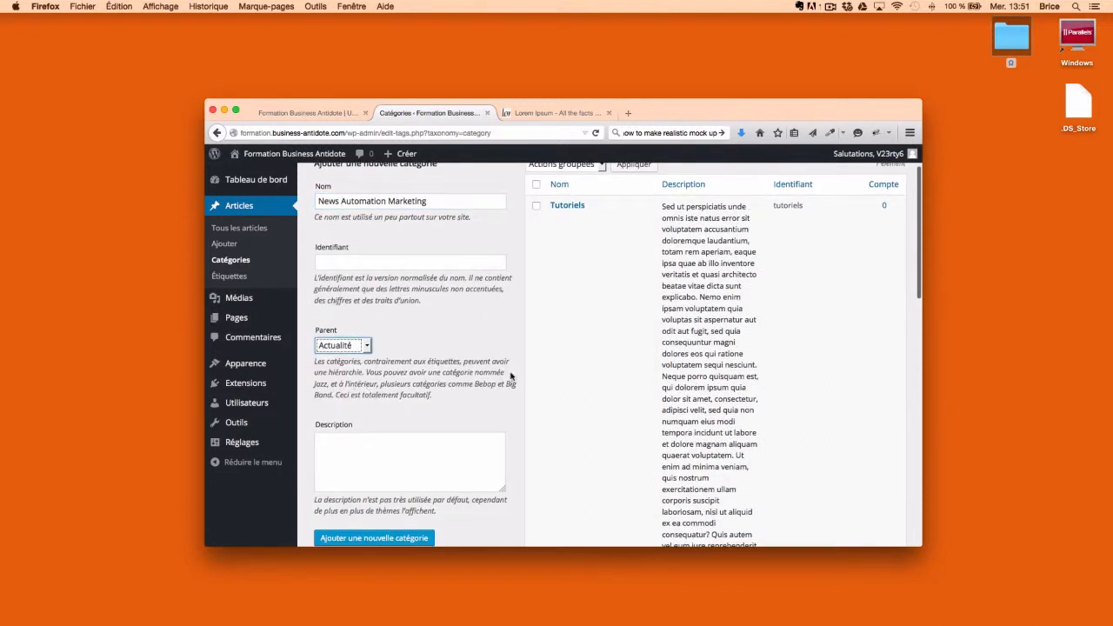
click(390, 453)
key(super+v)
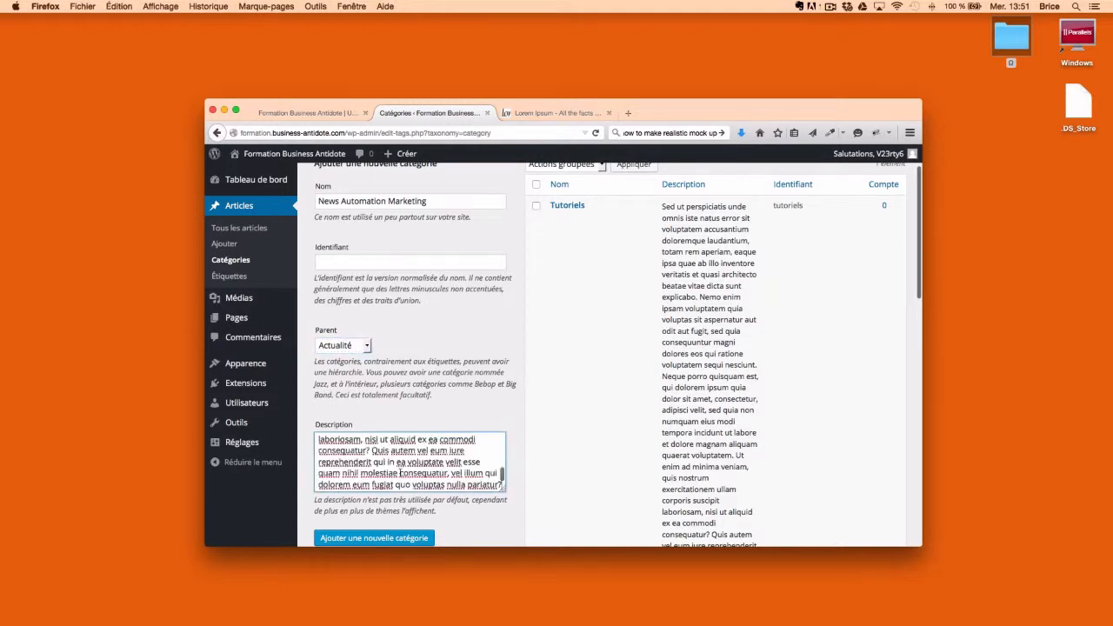
click(374, 538)
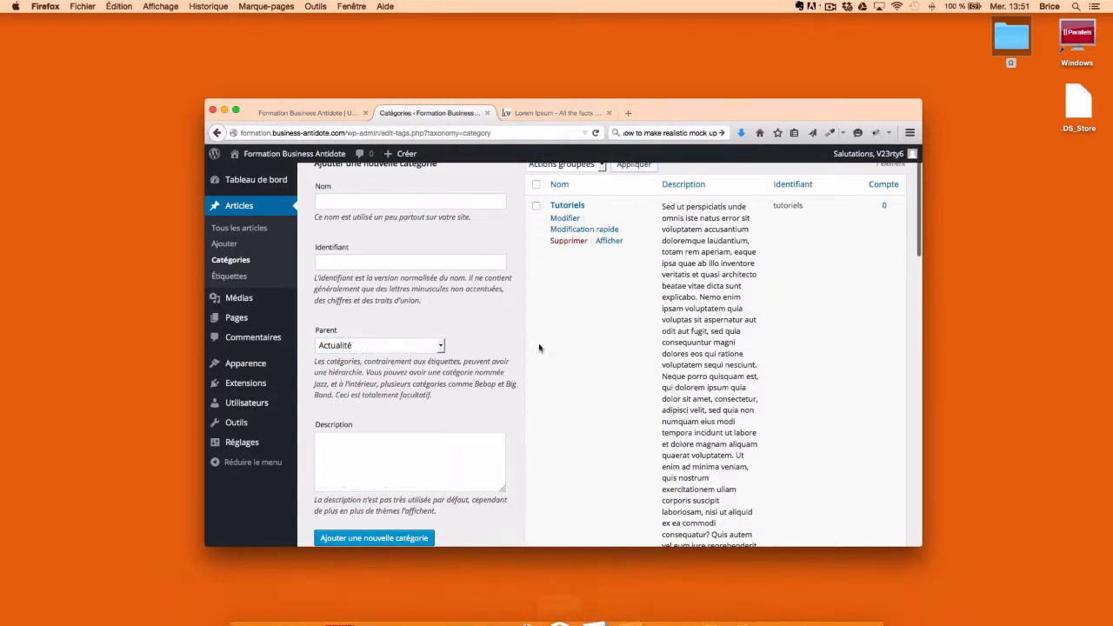
Look through the category list for the nested category and open the list of all articles.
scroll(626, 419, down, 10)
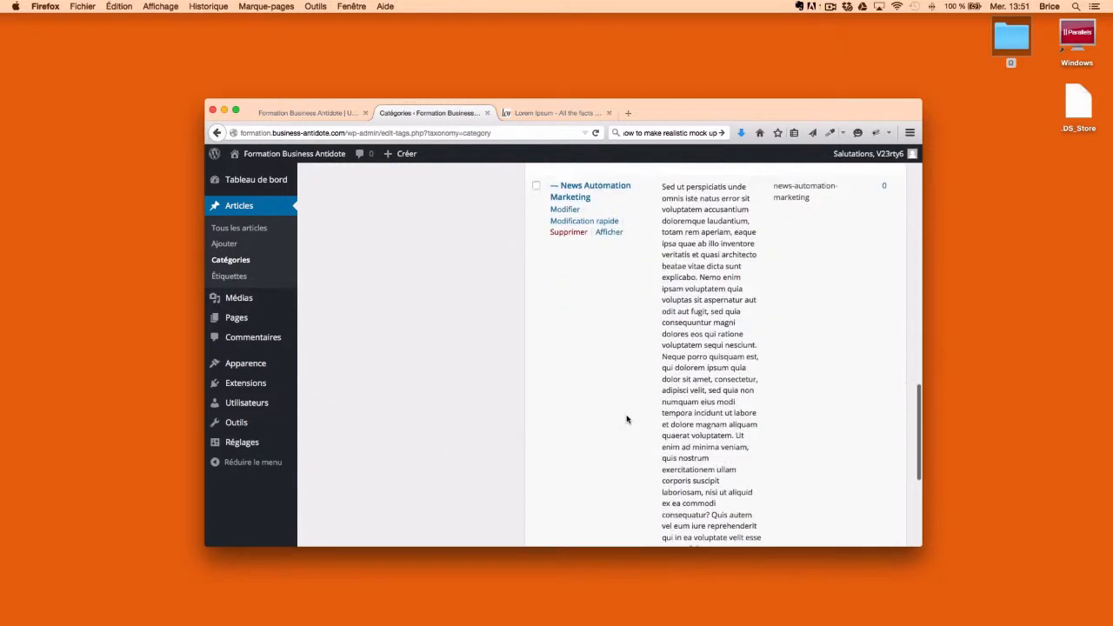
scroll(625, 419, down, 10)
scroll(626, 419, up, 20)
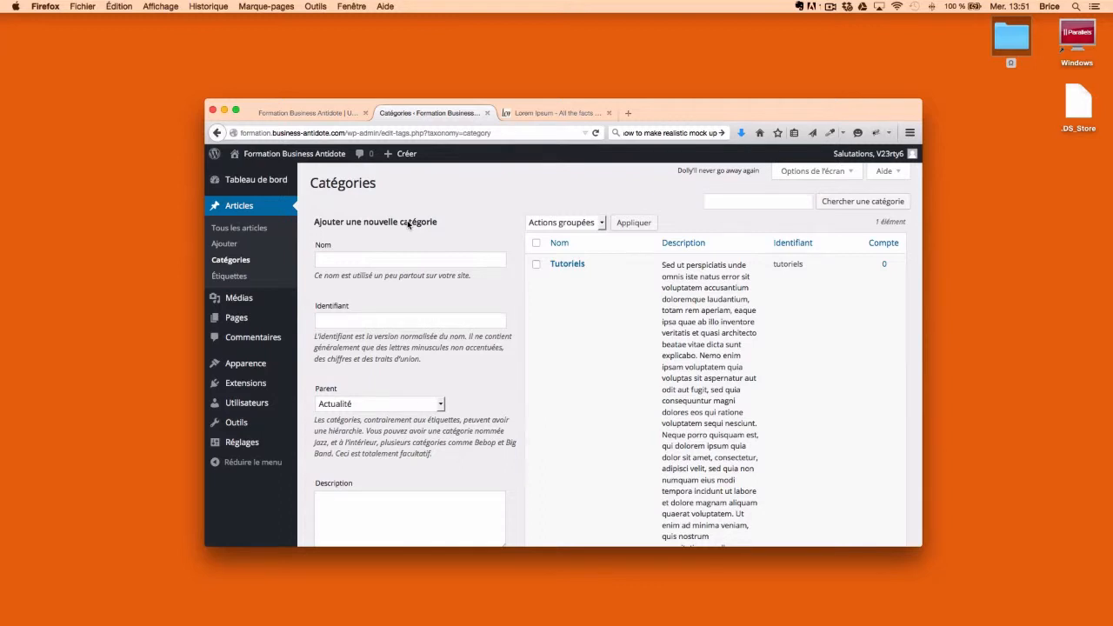
click(251, 231)
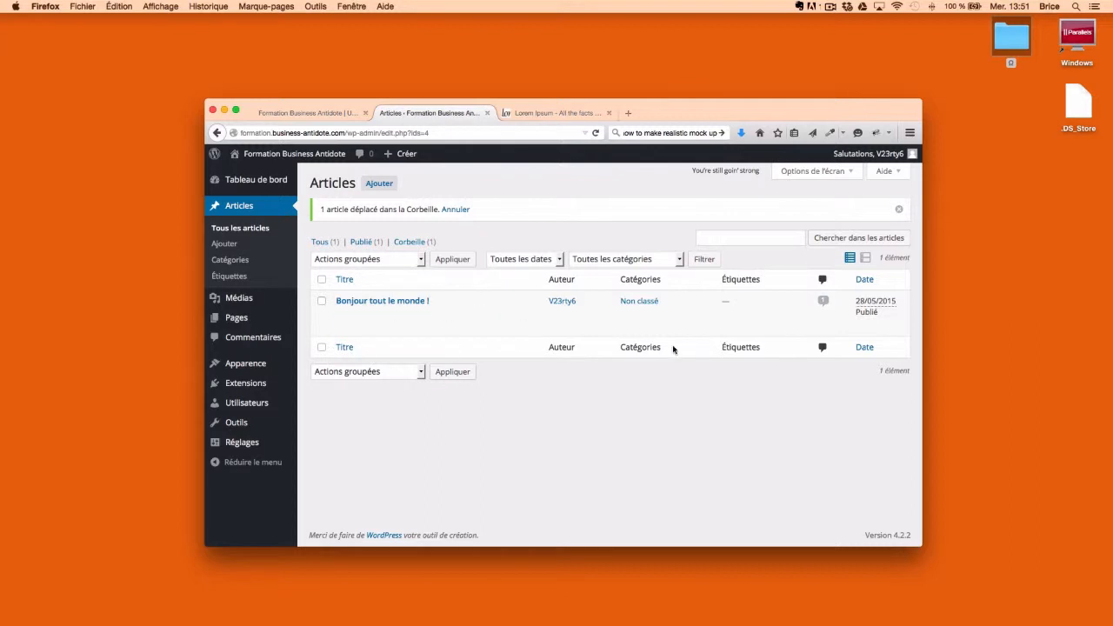
mouse_move(352, 329)
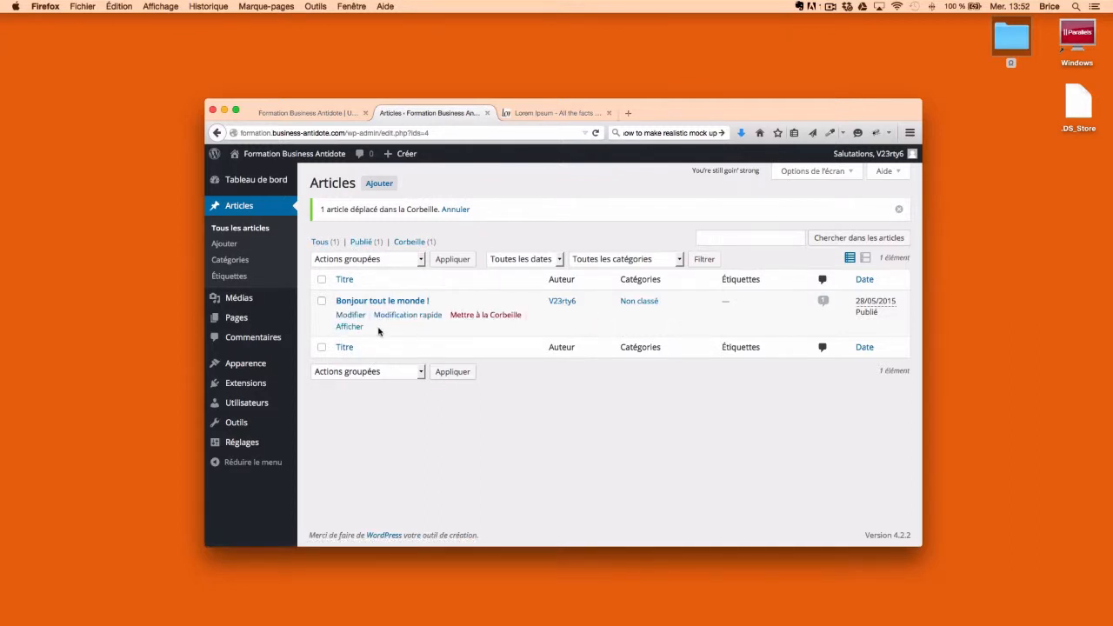
Start a new article and title it "Mon article sur facebook et Google Plus".
click(388, 185)
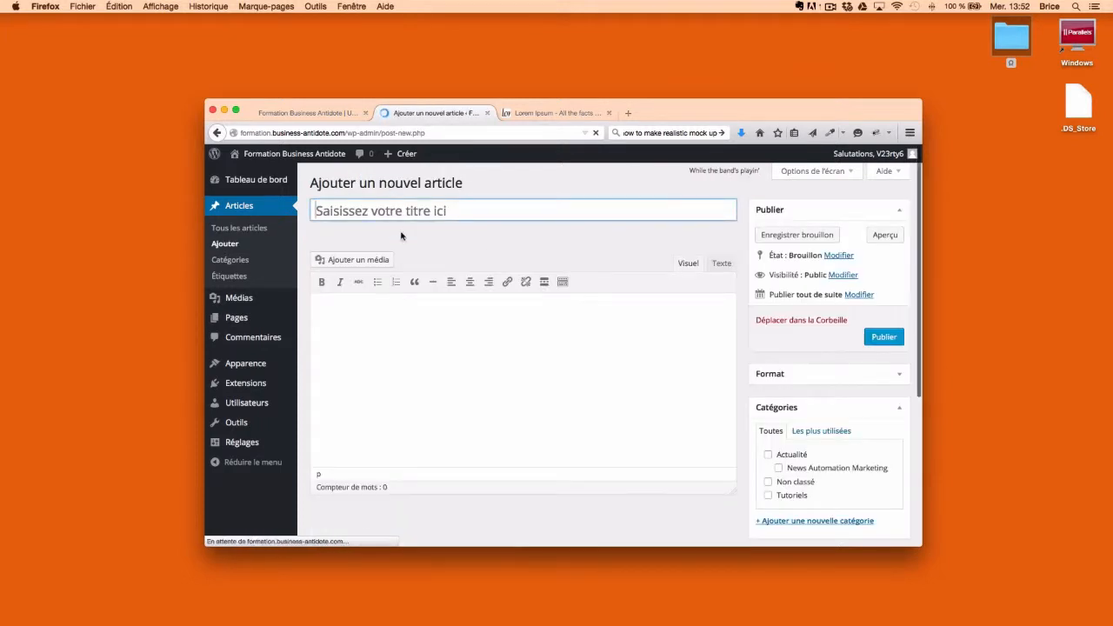
click(405, 212)
text(M)
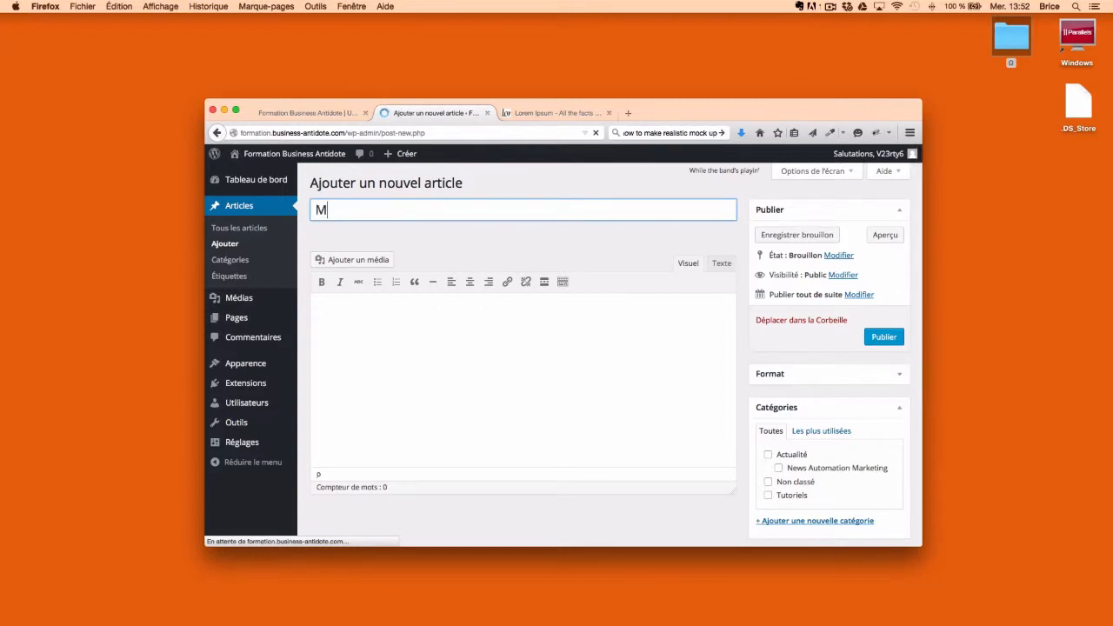
text(on arti)
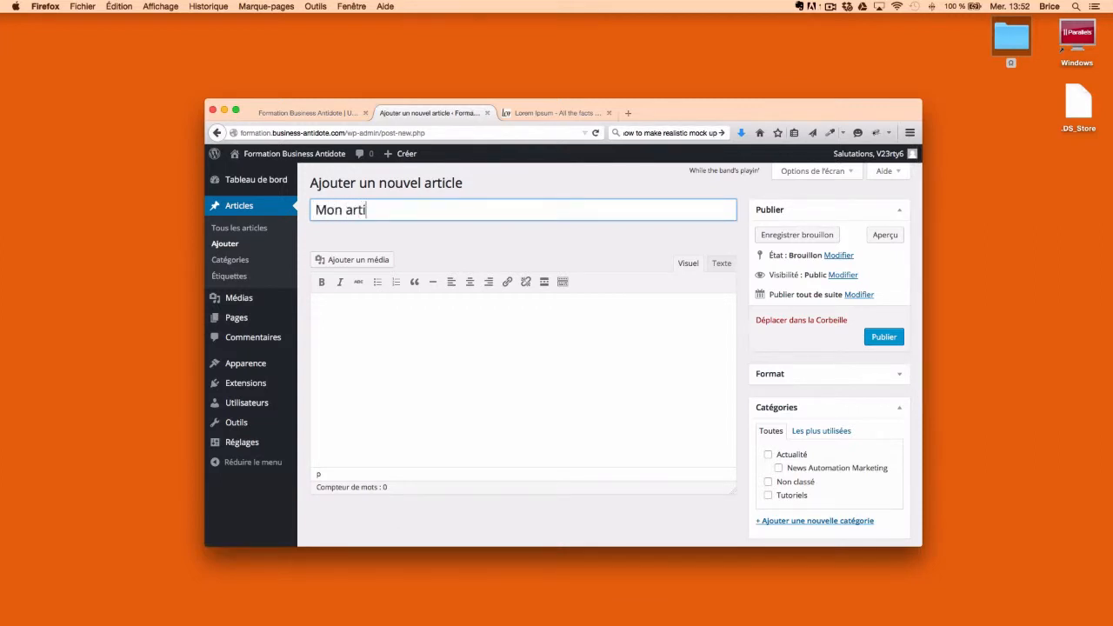
text(cle sur facebook )
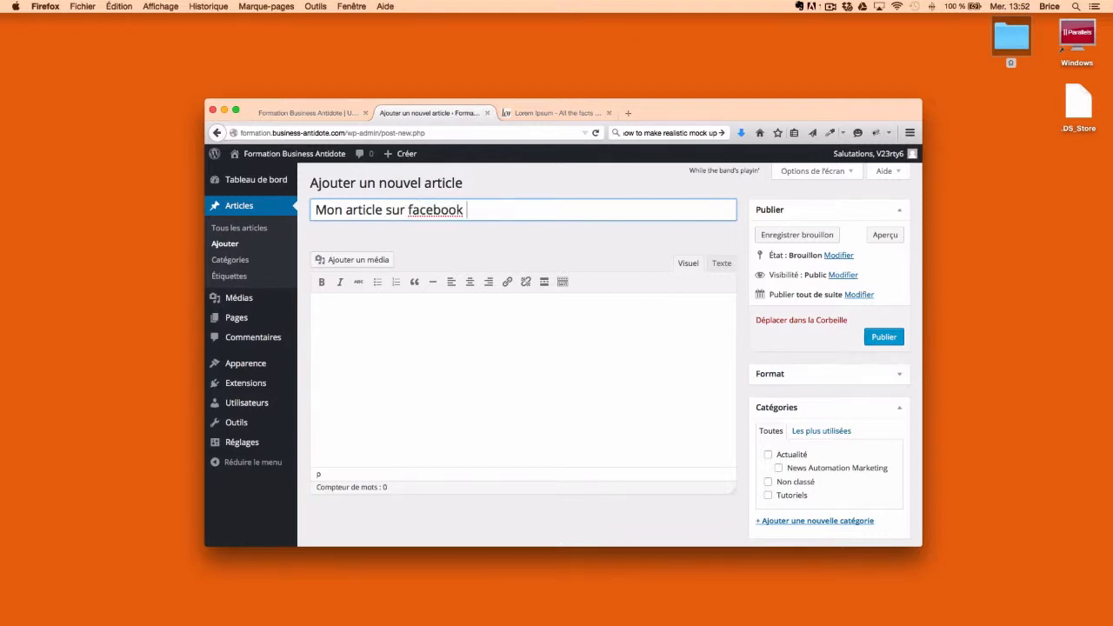
text(et Google Plus)
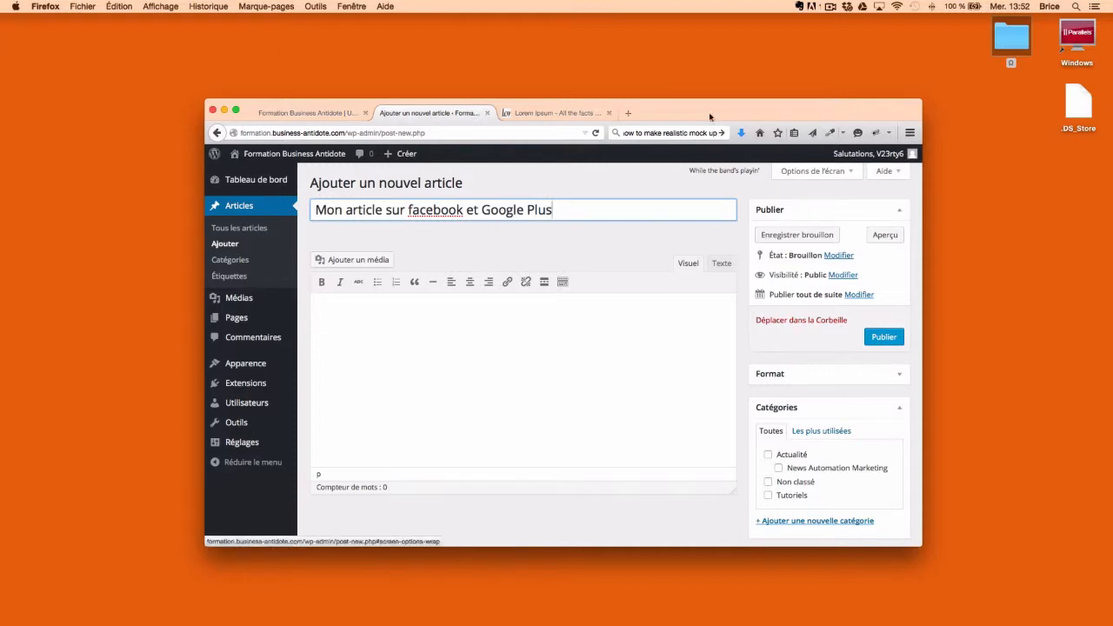
Fill the article body with the Latin passage "Sed ut perspiciatis unde omnis…" from the Lorem Ipsum page.
click(545, 113)
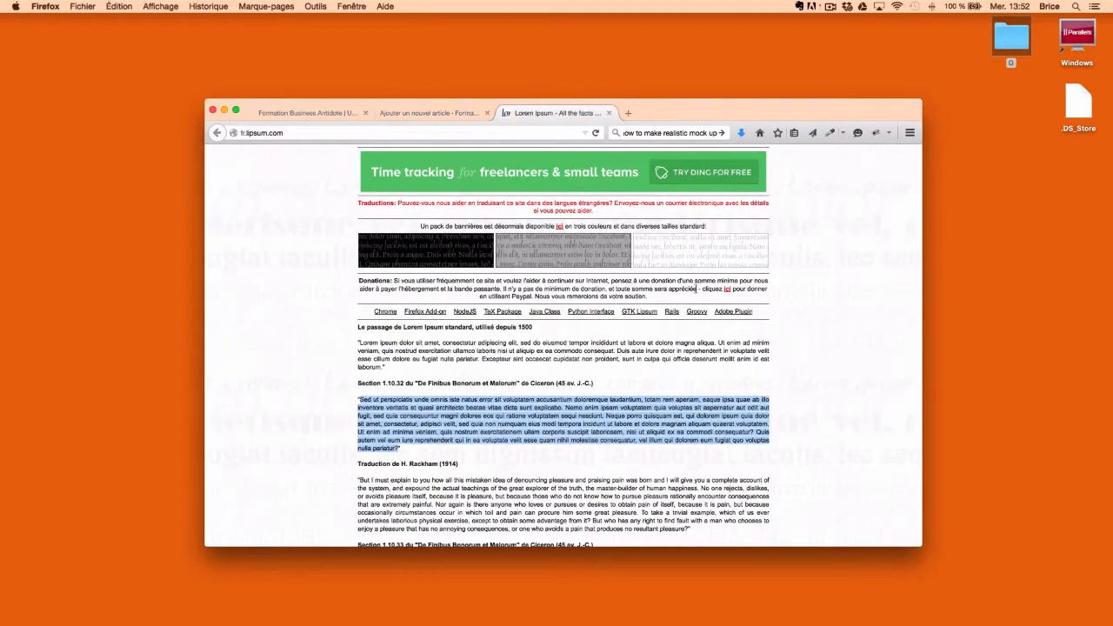
click(413, 113)
click(447, 385)
text(Sed ut perspiciatis unde omnis iste natus error sit voluptatem accusantium doloremque laudantium, totam rem aperiam, eaque ipsa quae ab illo inventore veritatis et quasi architecto beatae vitae dicta sunt explicabo. Nemo enim ipsam voluptatem quia voluptas sit aspernatur aut odit aut fugit, sed quia consequuntur magni dolores eos qui ratione voluptatem sequi nesciunt. Neque porro quisquam est, qui dolorem ipsum quia dolor sit amet, consectetur, adipisci velit, sed quia non numquam eius modi tempora incidunt ut labore et dolore magnam aliquam quaerat voluptatem. Ut enim ad minima veniam, quis nostrum exercitationem ullam corporis suscipit laboriosam, nisi ut aliquid ex ea commodi consequatur? Quis autem vel eum iure reprehenderit qui in ea voluptate velit esse quam nihil molestiae consequatur, vel illum qui dolorem eum fugiat quo voluptas nulla pariatur?)
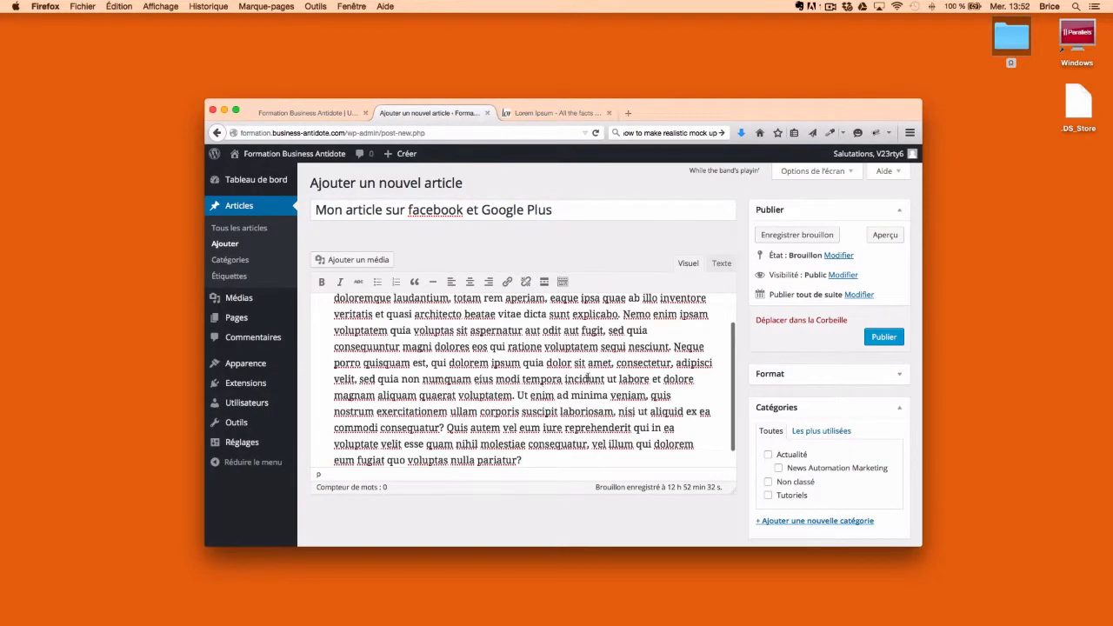
Insert a Read More break in the article body between "aut fugit," and "sed quia consequuntur".
scroll(589, 374, up, 1)
scroll(591, 375, up, 1)
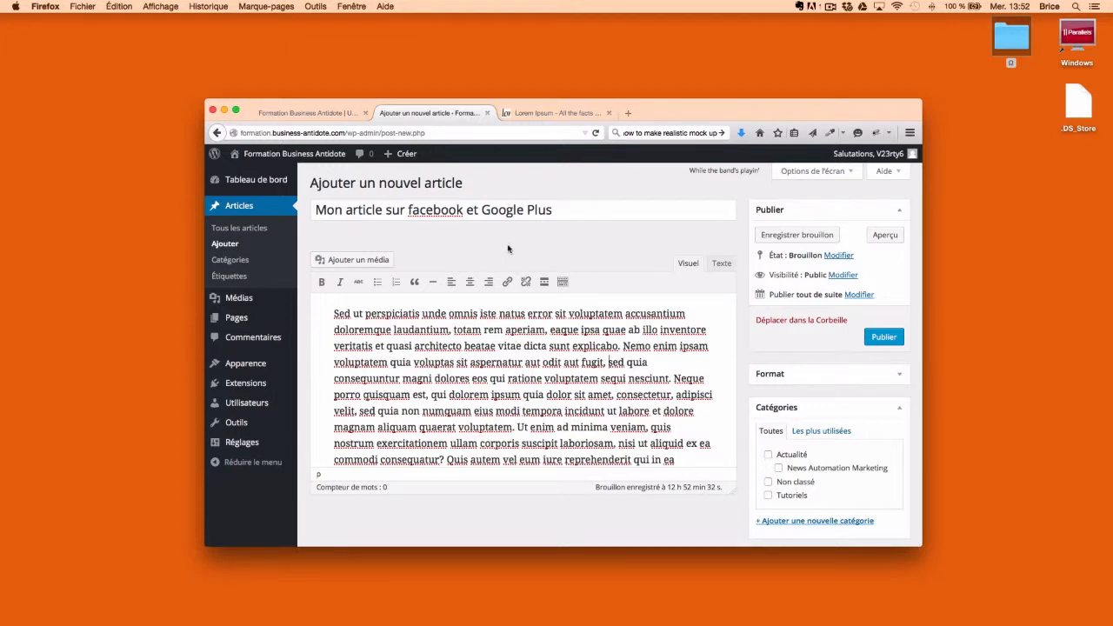
click(547, 286)
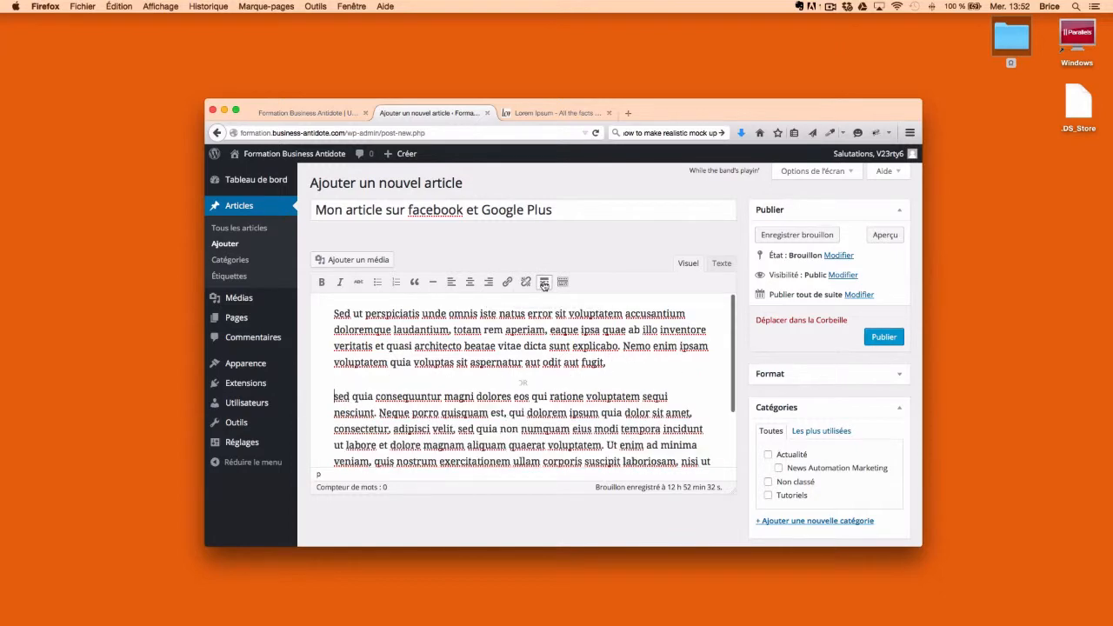
scroll(589, 402, down, 3)
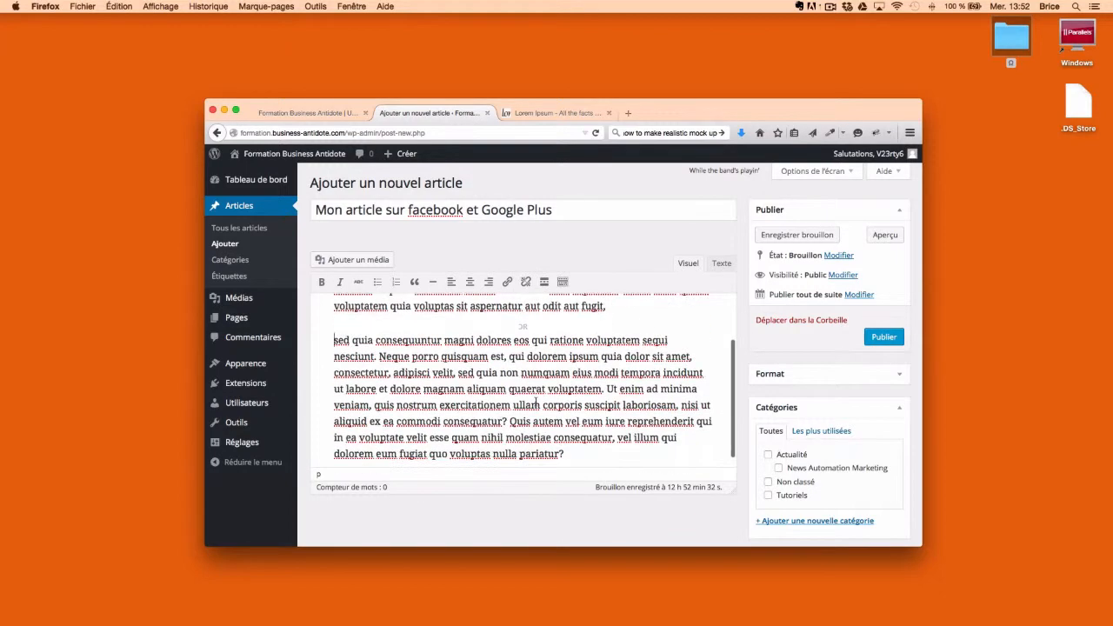
scroll(523, 401, up, 2)
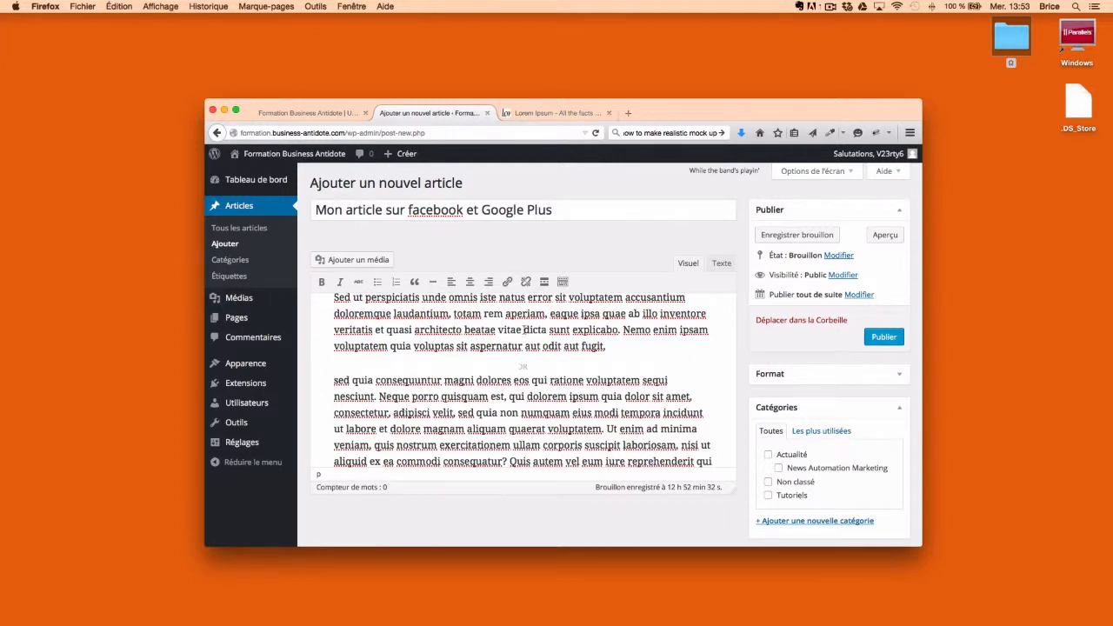
Select the opening paragraph above the Read More break and look over the rest of the article text.
drag(616, 346, 321, 288)
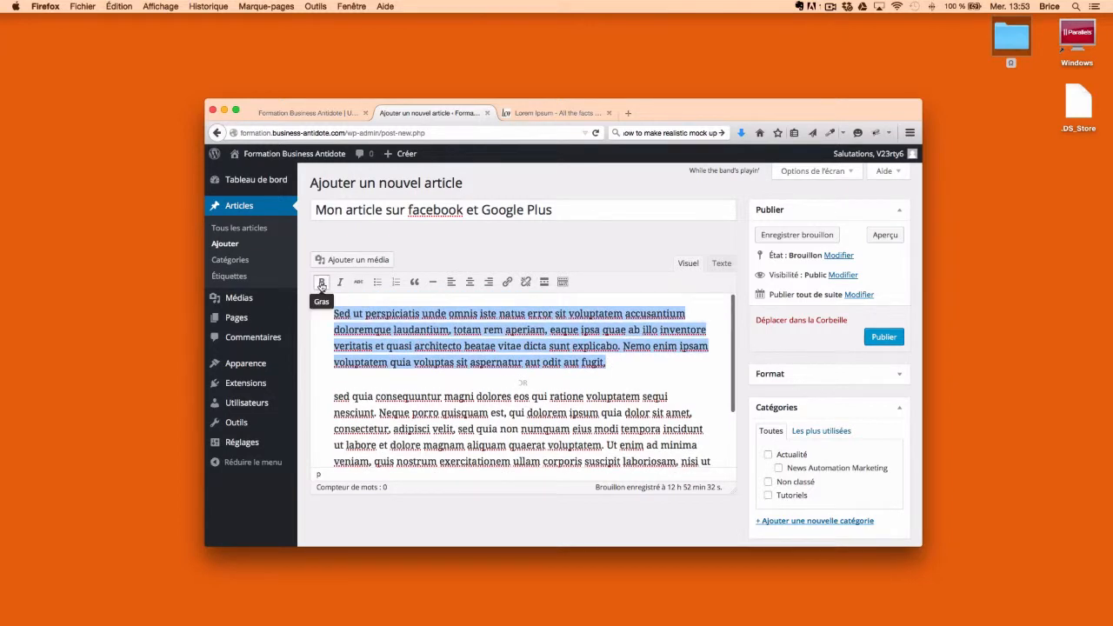
scroll(721, 469, down, 5)
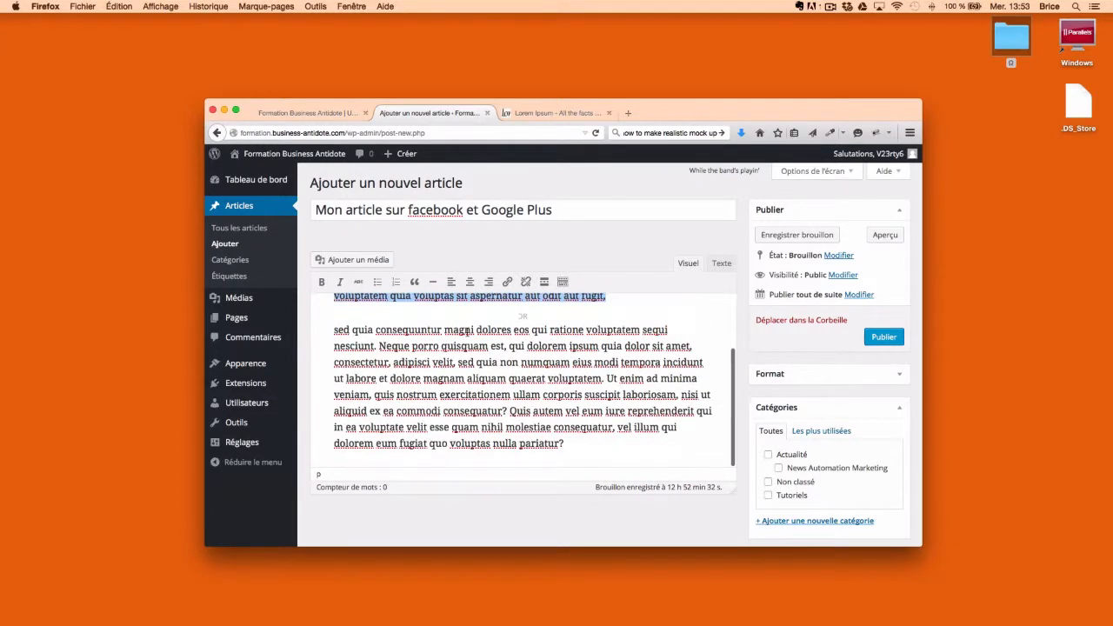
scroll(721, 469, up, 3)
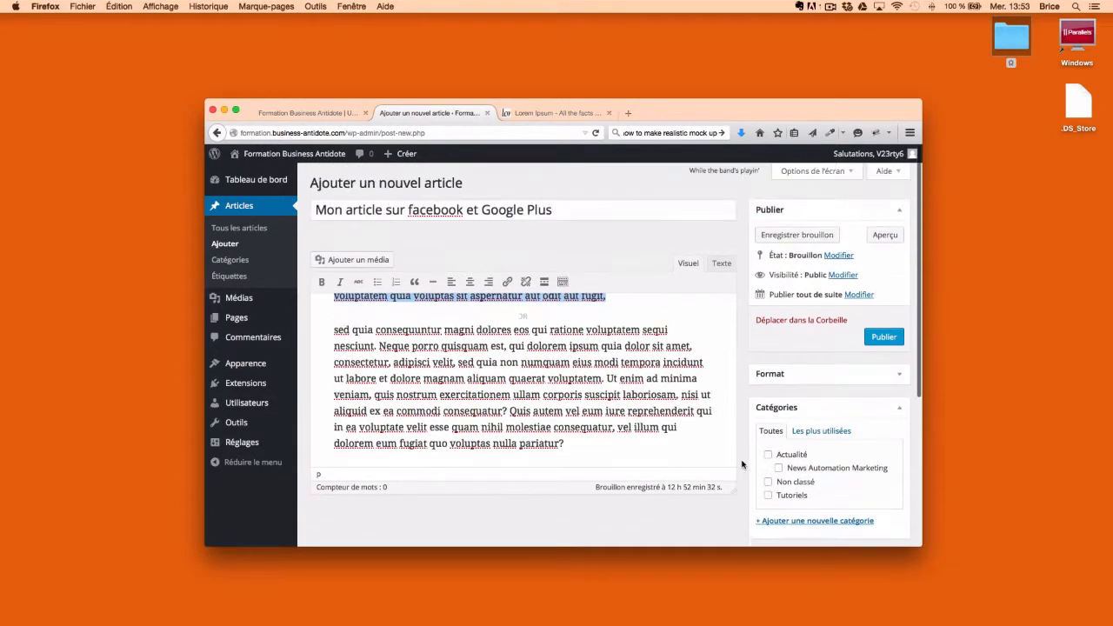
Expand the article's Format options, examine the available post formats and collapse them again.
click(902, 378)
scroll(743, 405, down, 2)
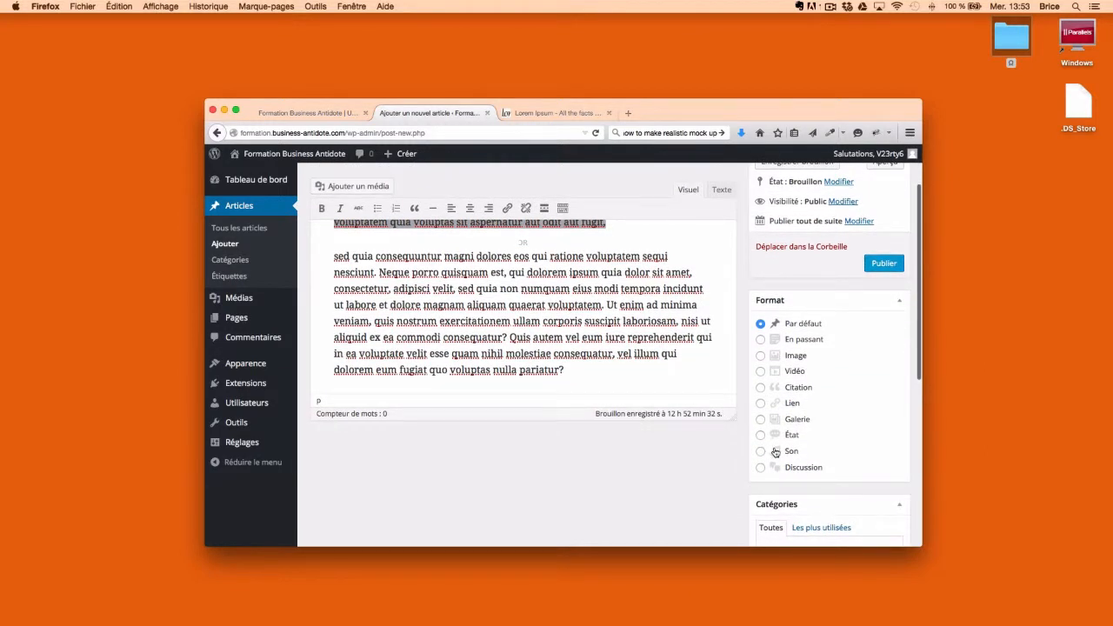
click(903, 302)
click(902, 302)
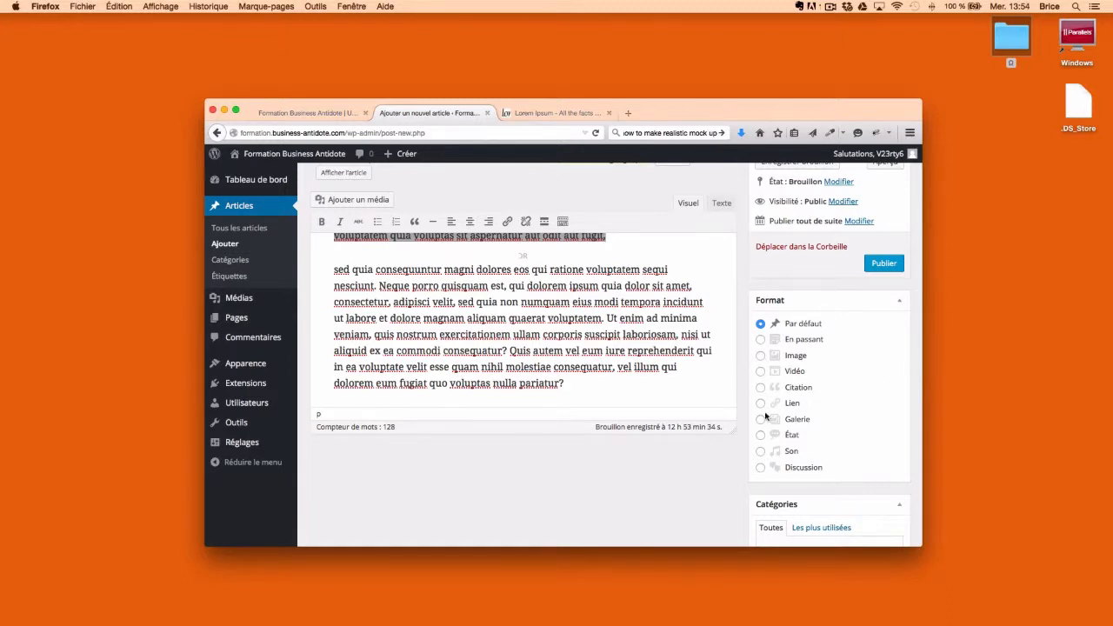
click(898, 301)
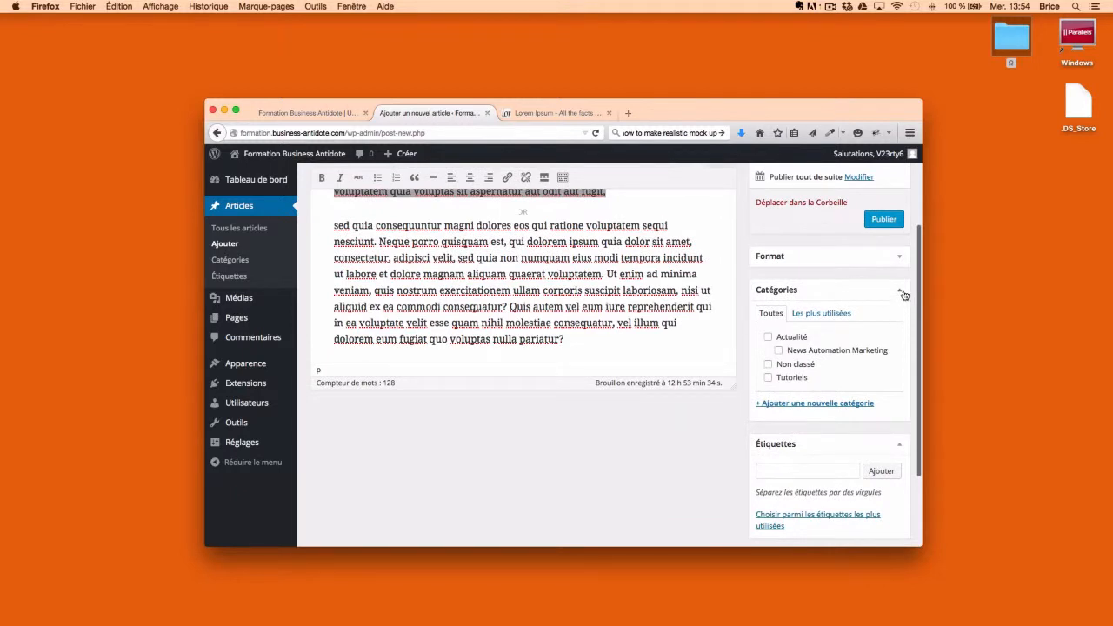
Assign the article to the Tutoriels and Actualité categories.
click(768, 378)
click(767, 337)
scroll(591, 409, up, 3)
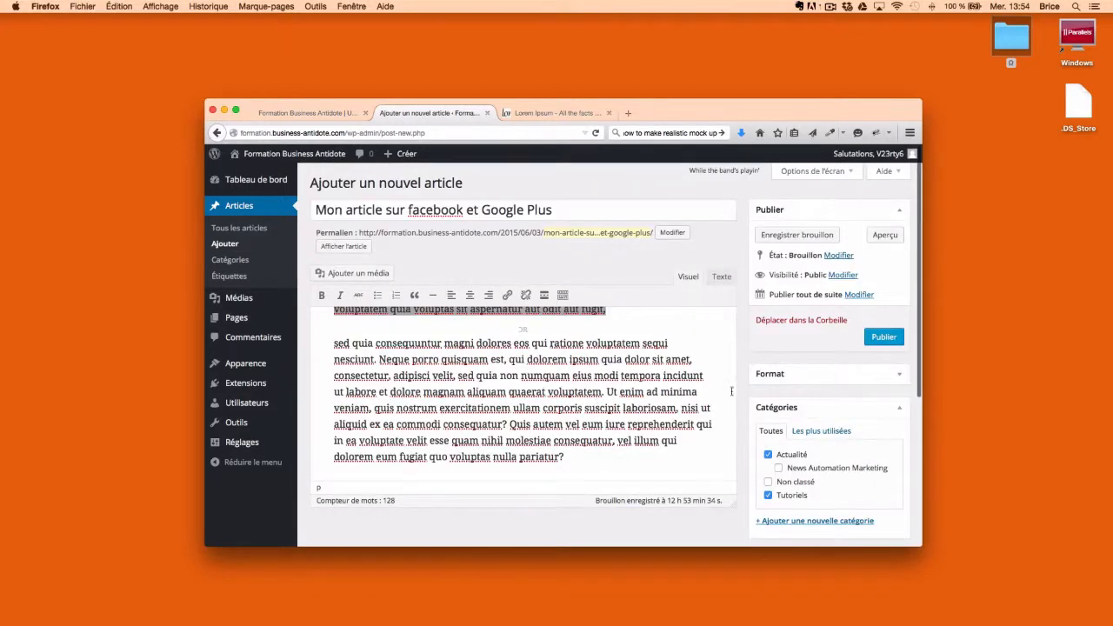
scroll(748, 405, down, 3)
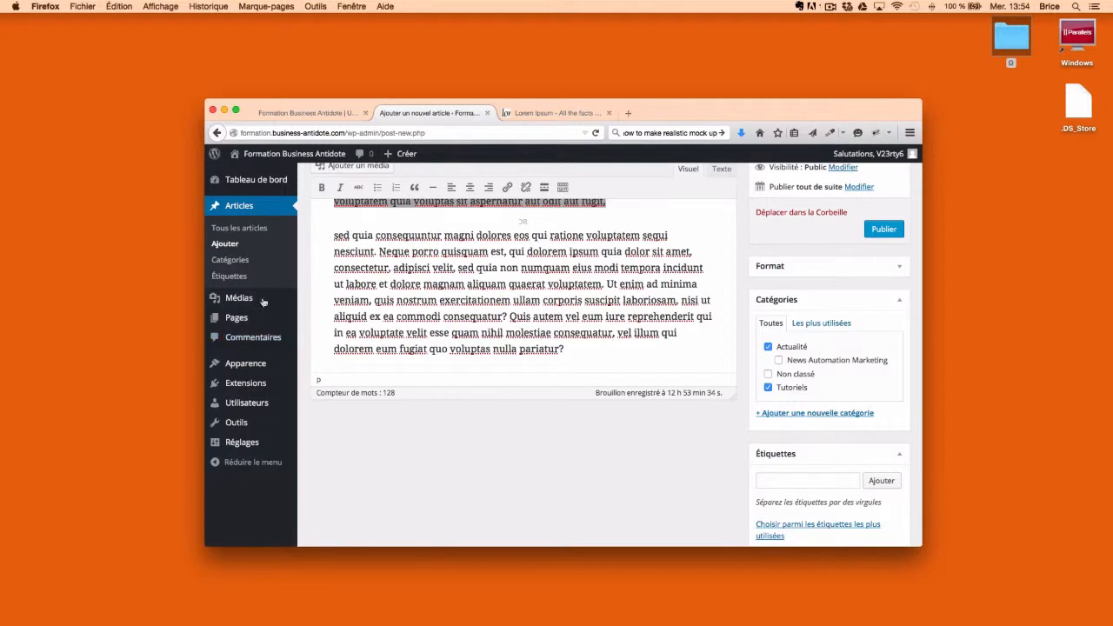
Add a new category named "Ma nouvelle catégorie" without a parent from within the article editor.
click(815, 415)
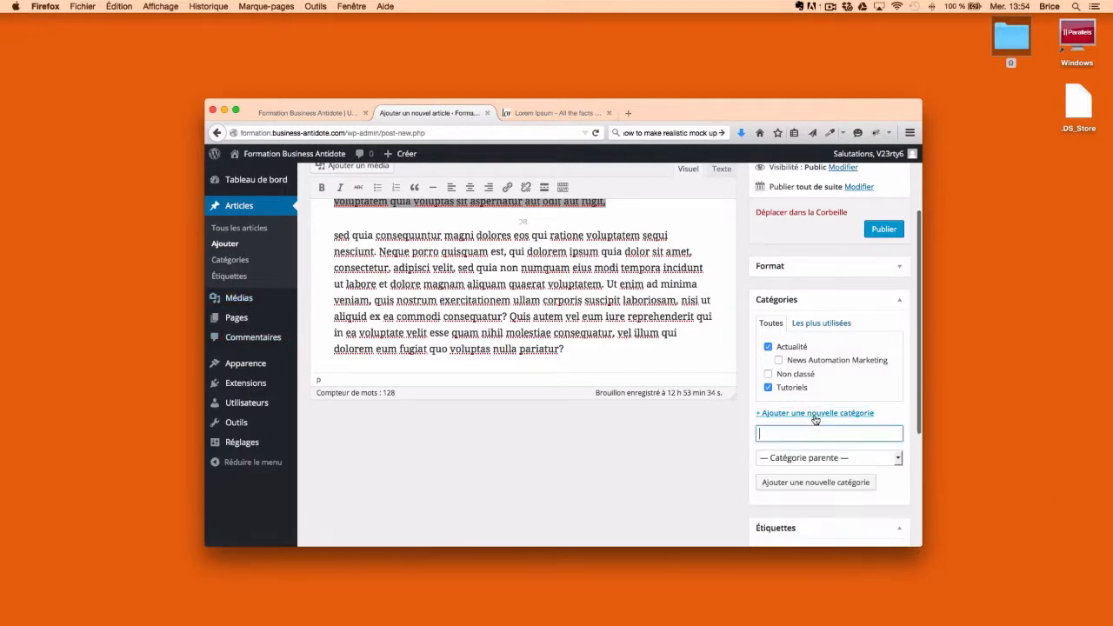
text(M)
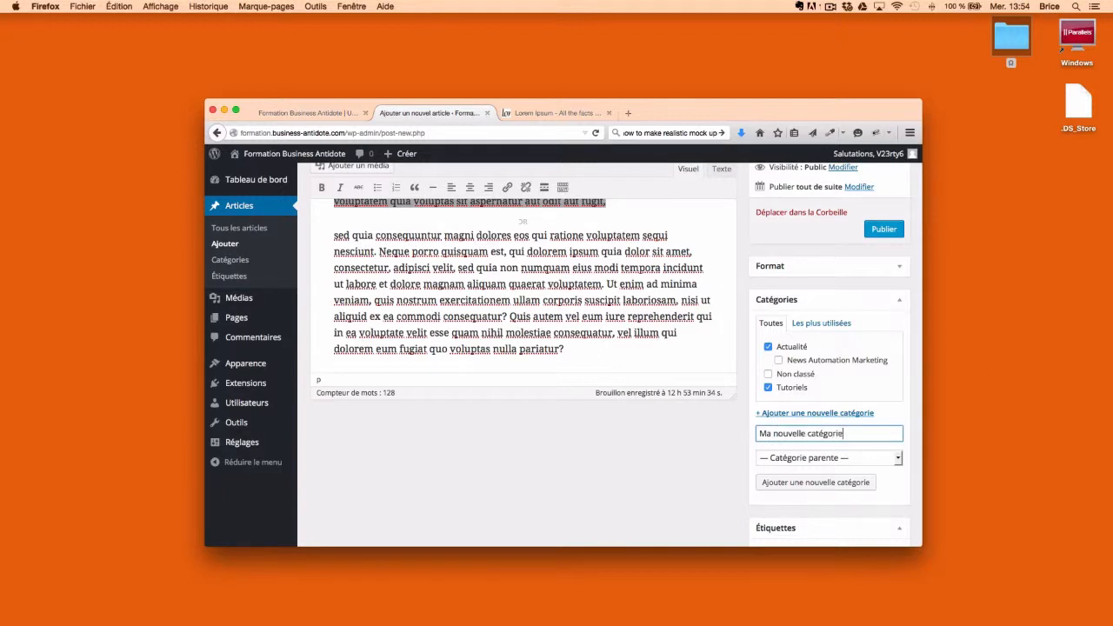
text(a nouvelle catégorie)
click(854, 461)
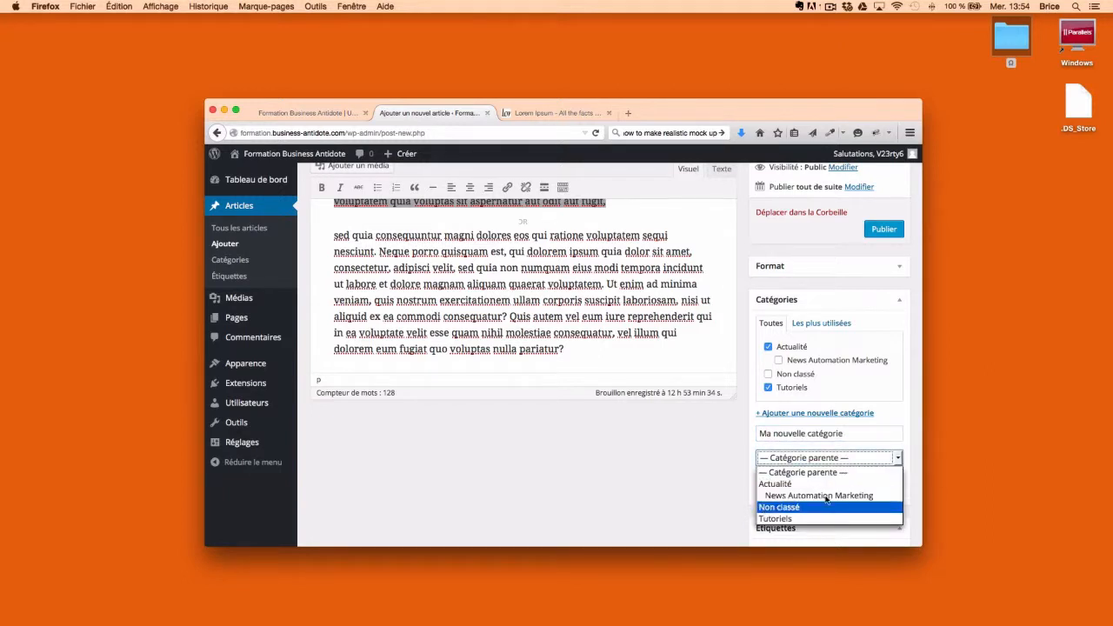
click(712, 491)
click(832, 483)
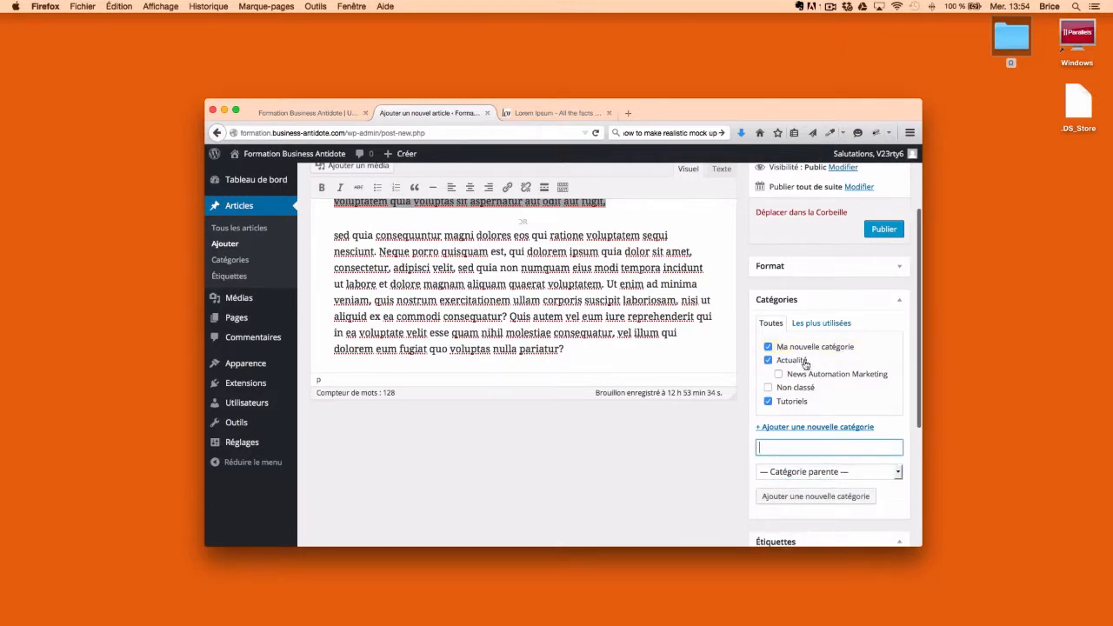
Enter the existing tags Facebook and Google Plus, separated by commas, as the article's tags.
scroll(748, 387, down, 5)
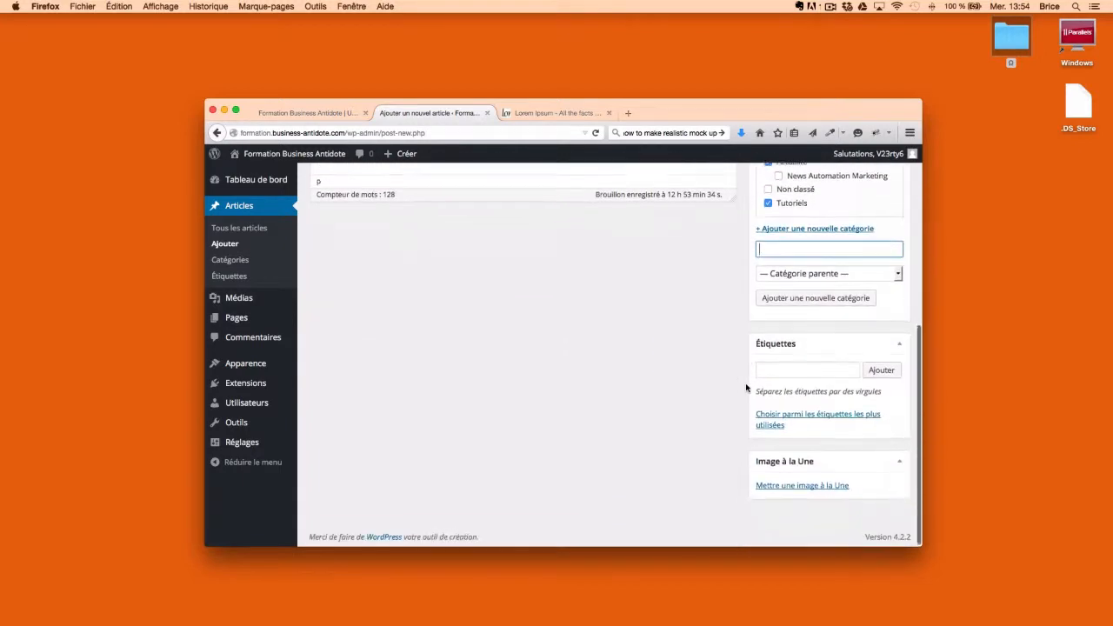
click(806, 370)
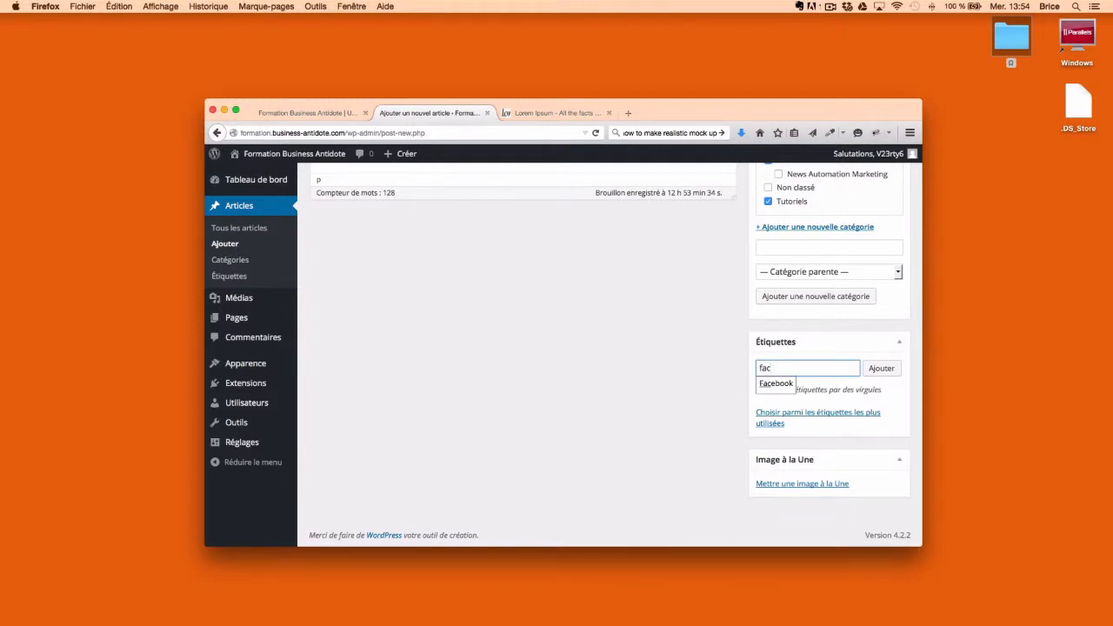
click(785, 383)
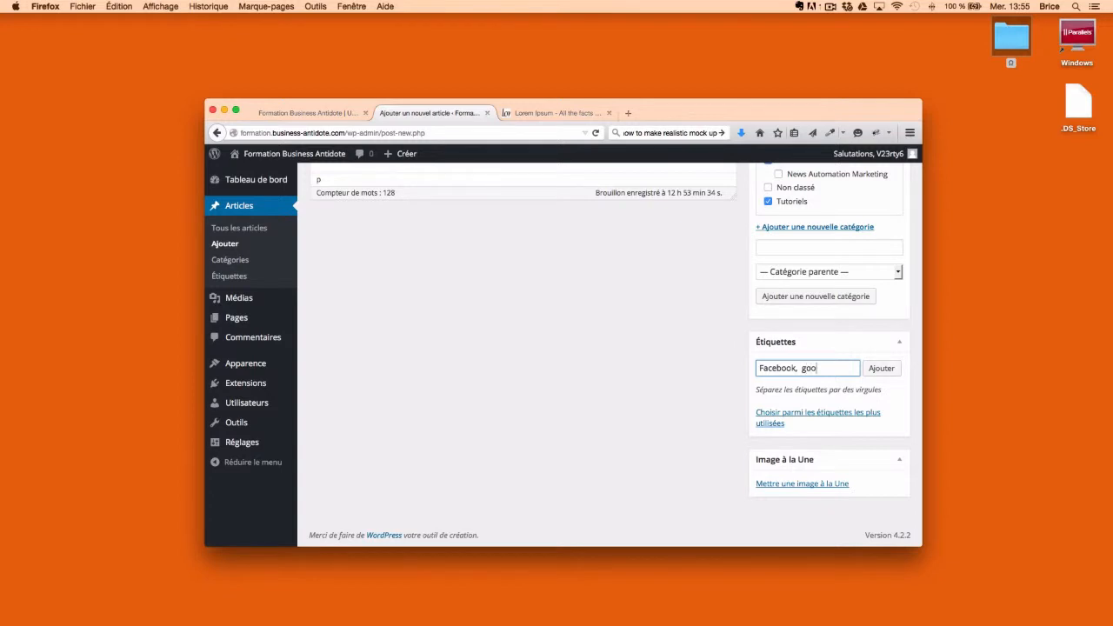
text(goog)
click(781, 383)
Change the article title to "Mon article sur facebook, Google Plus et Twitter".
scroll(609, 365, up, 10)
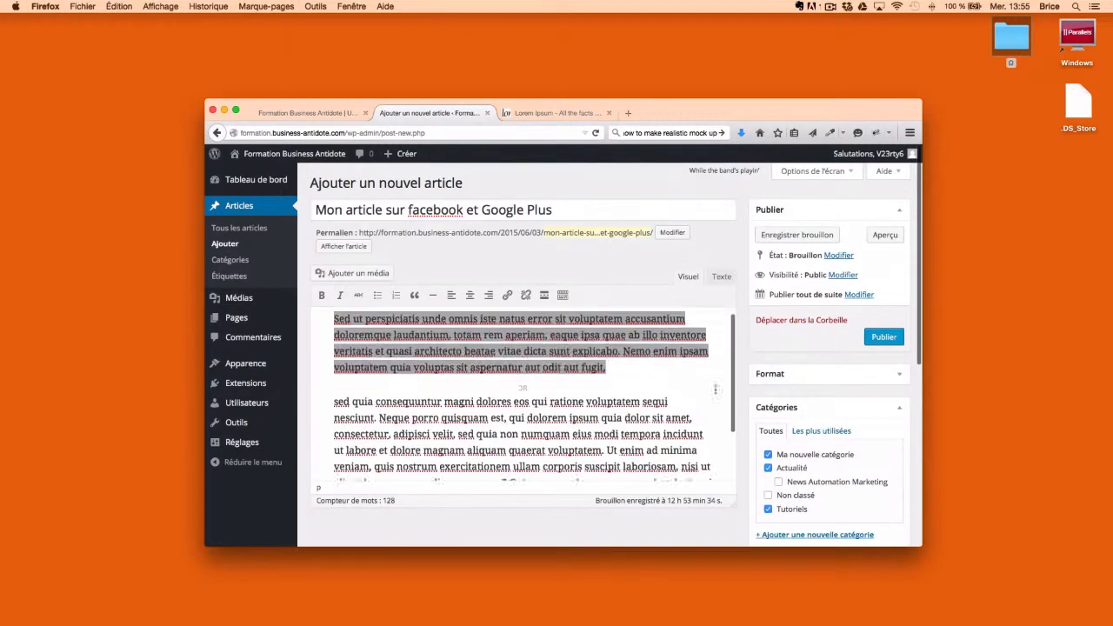
click(476, 209)
drag(476, 210, 464, 210)
key(BackSpace)
text(,)
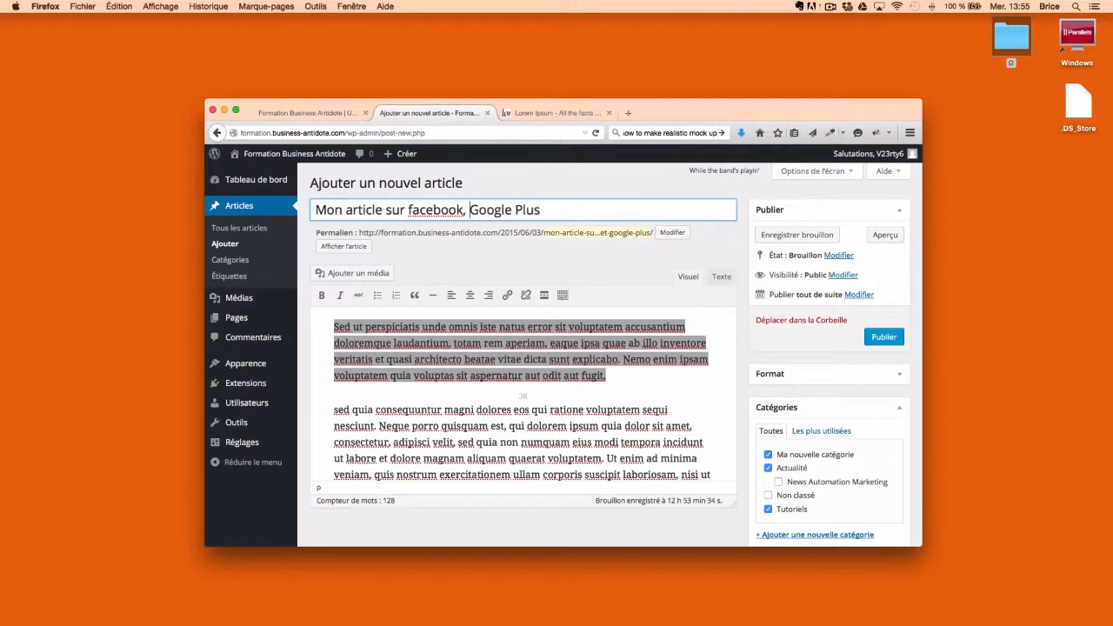
text( Google Plus et Twitter)
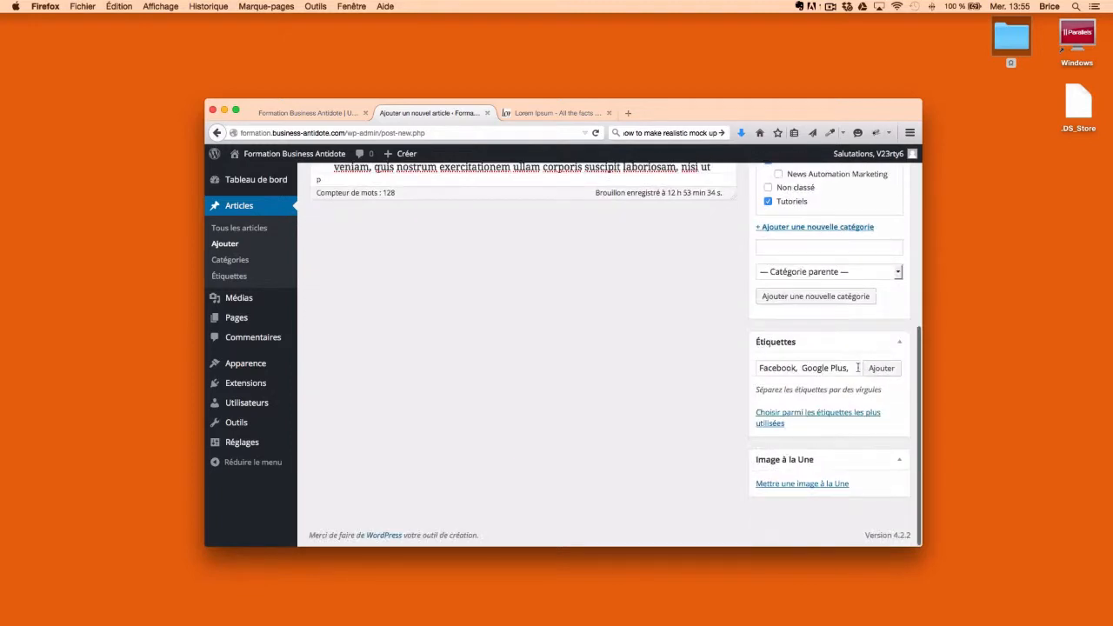
Append Twitter to the entered tags and add all three tags to the article.
click(857, 368)
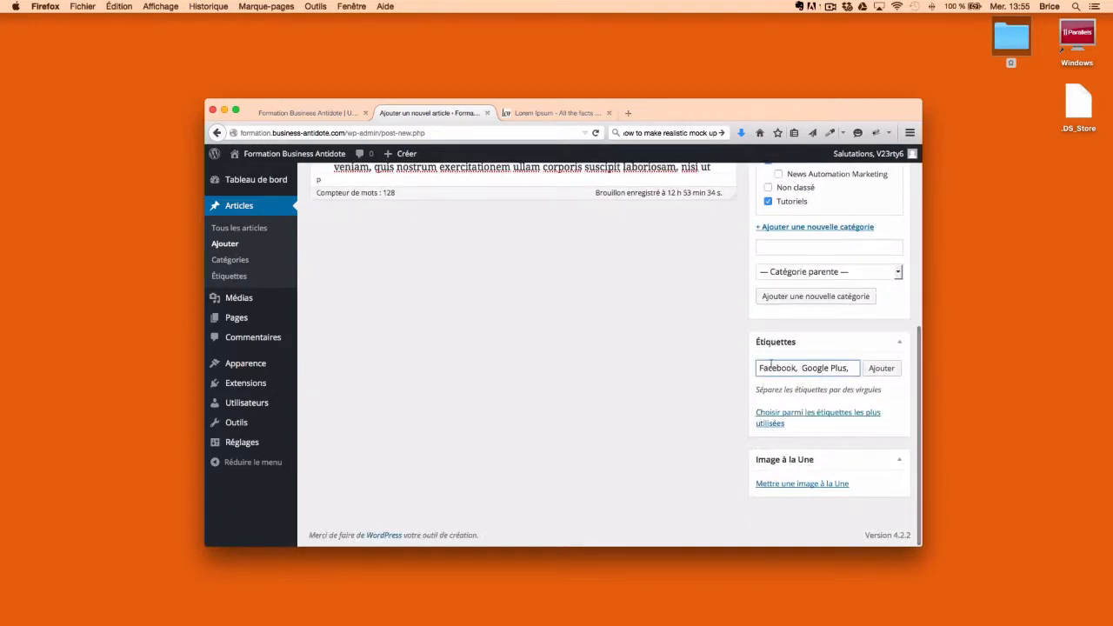
text(Twitter)
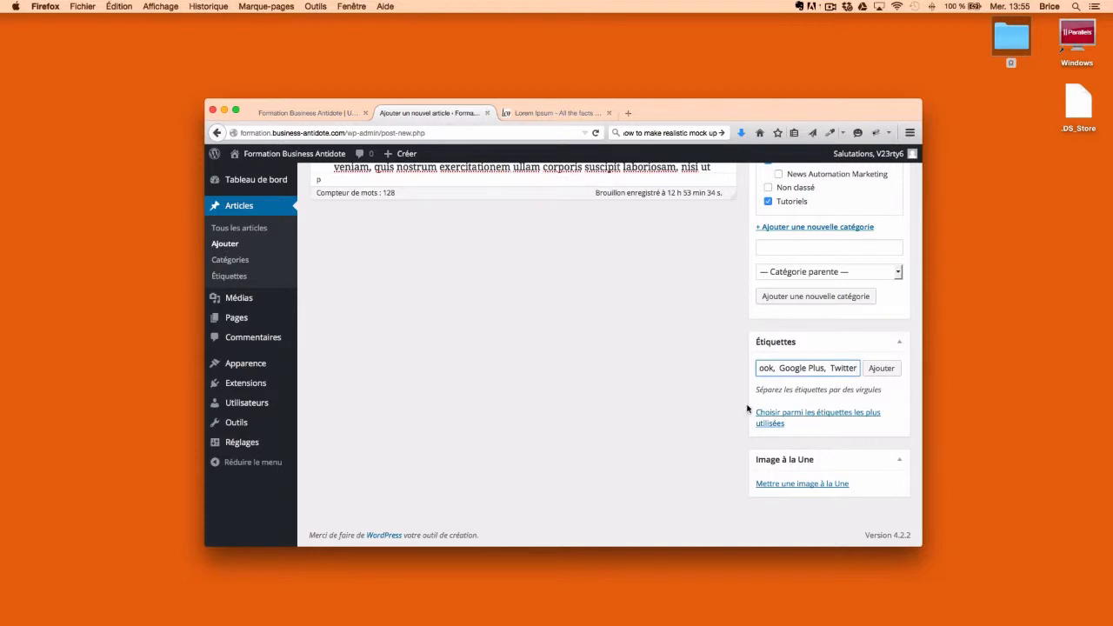
click(880, 368)
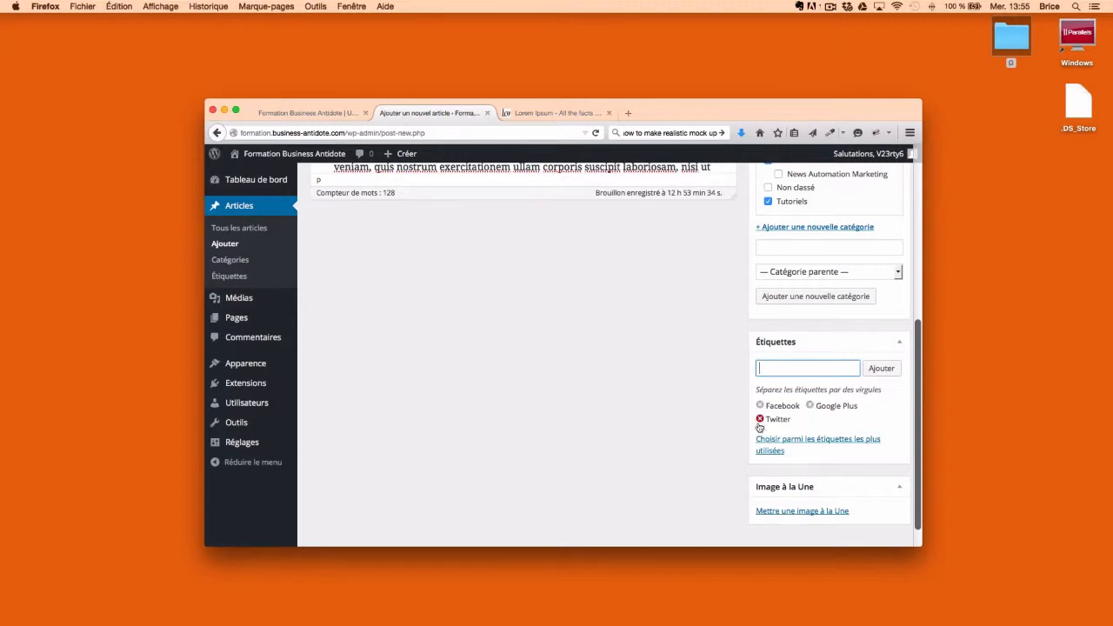
Examine the featured image options in the media library and file upload, then close them without choosing a file.
scroll(725, 437, down, 2)
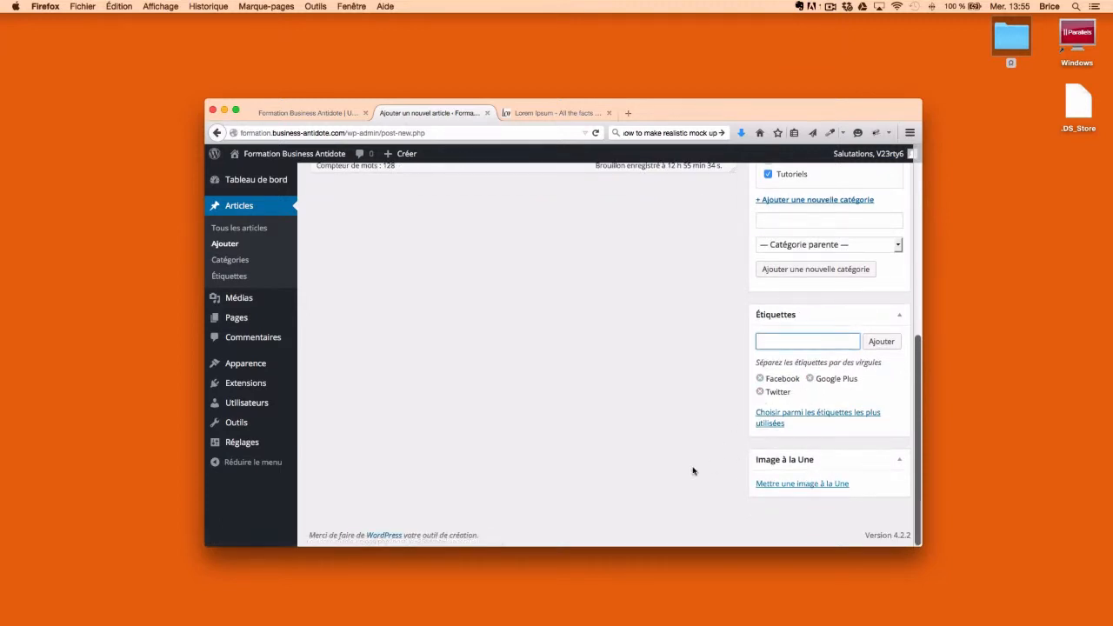
scroll(692, 470, up, 10)
scroll(739, 383, down, 10)
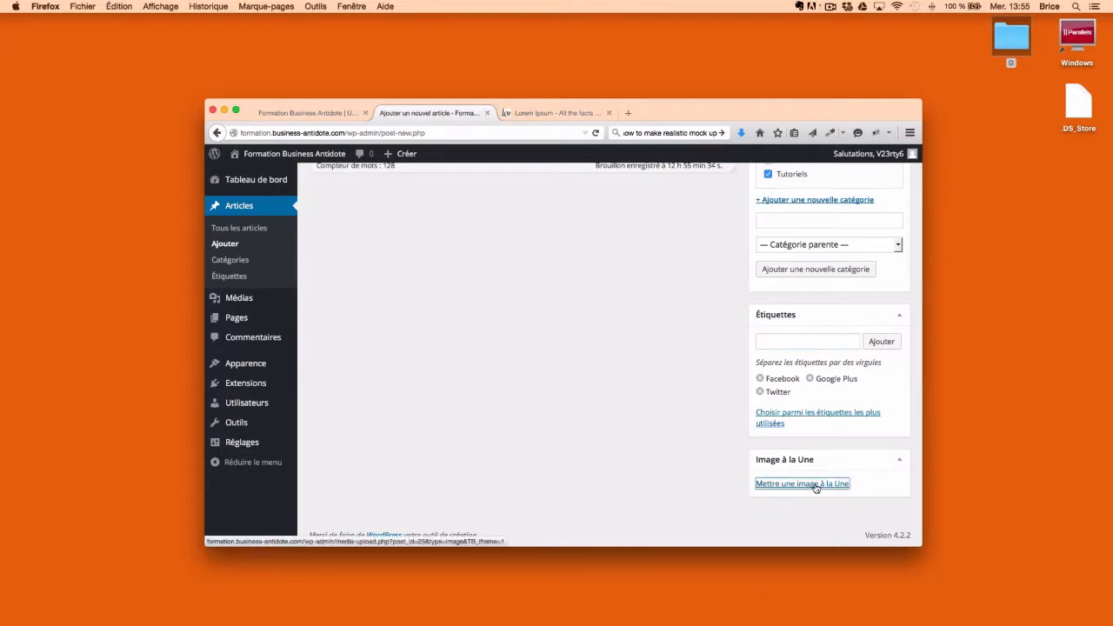
click(786, 484)
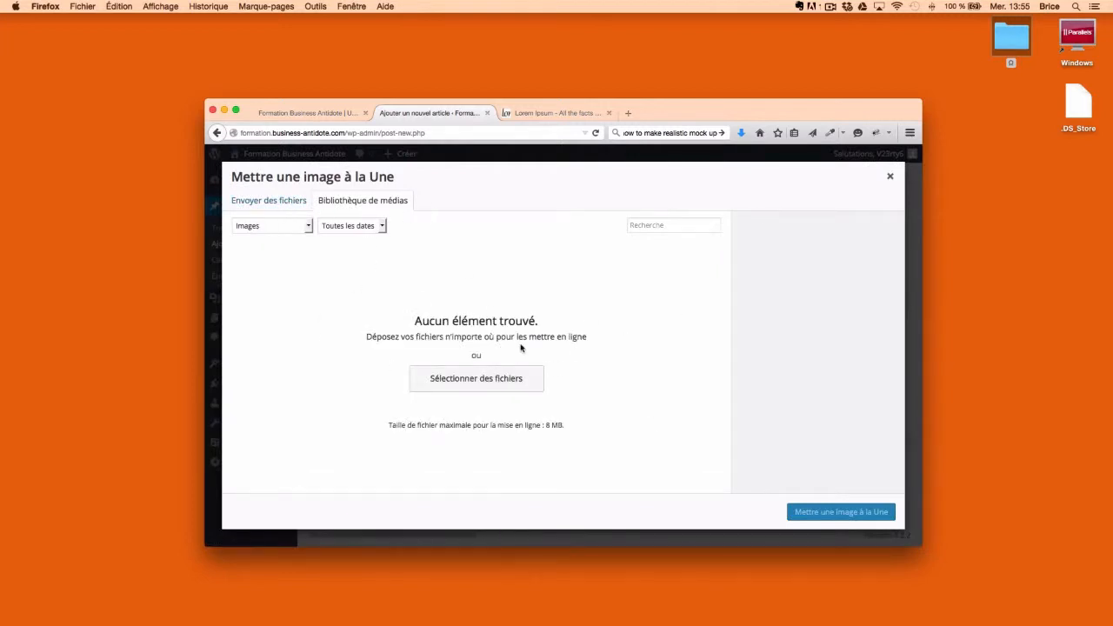
click(261, 207)
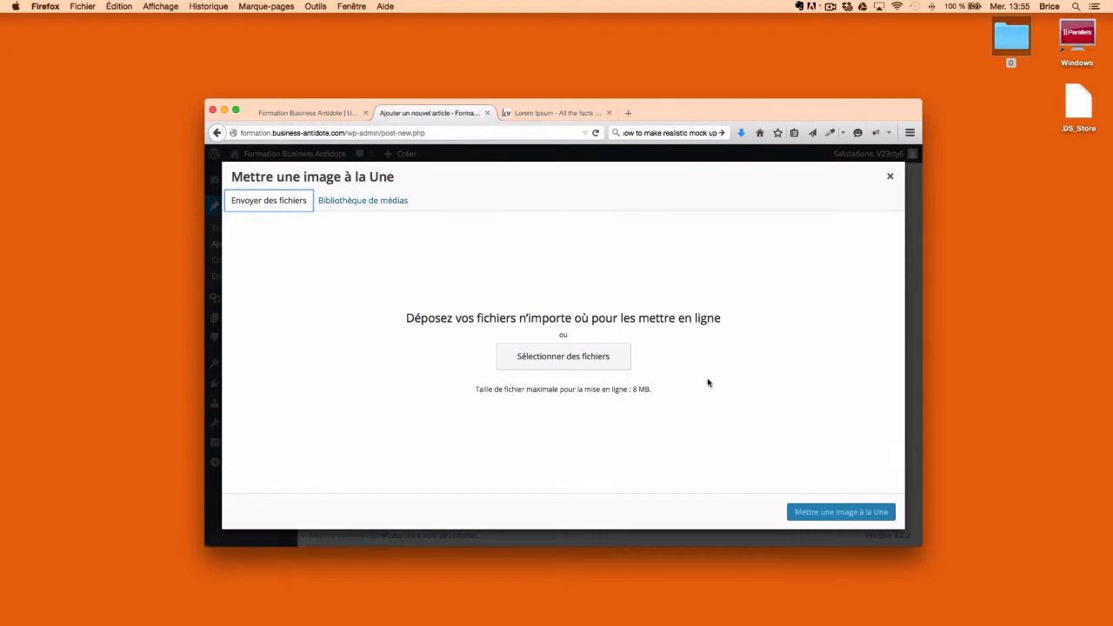
click(549, 365)
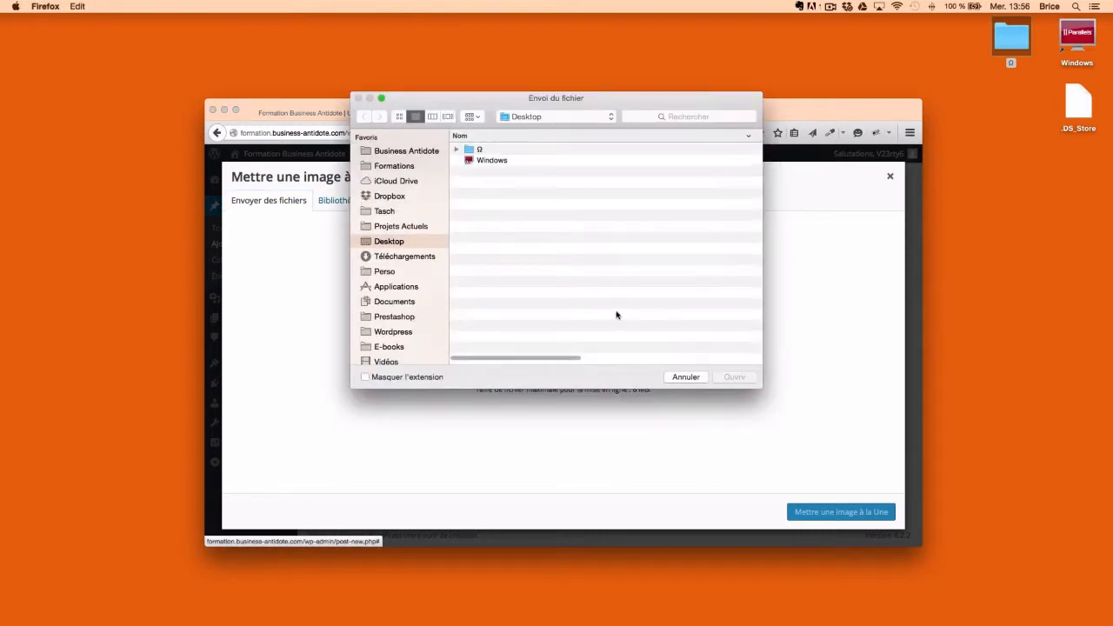
click(689, 377)
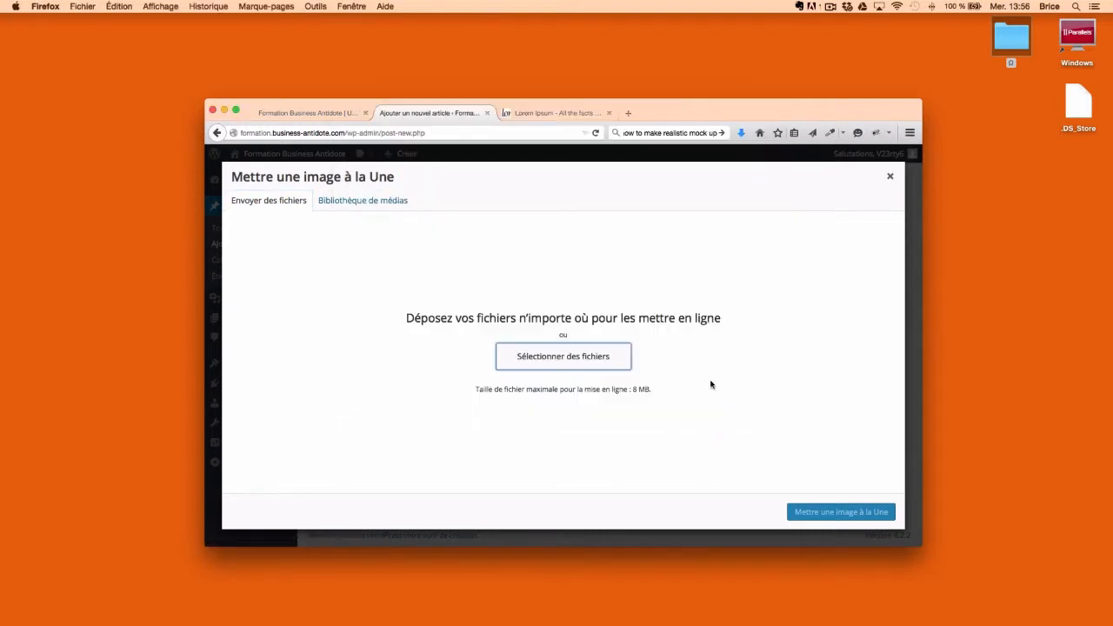
click(889, 176)
Collapse the Catégories, Étiquettes and Image à la Une boxes and publish the article.
scroll(600, 444, up, 5)
scroll(661, 500, down, 3)
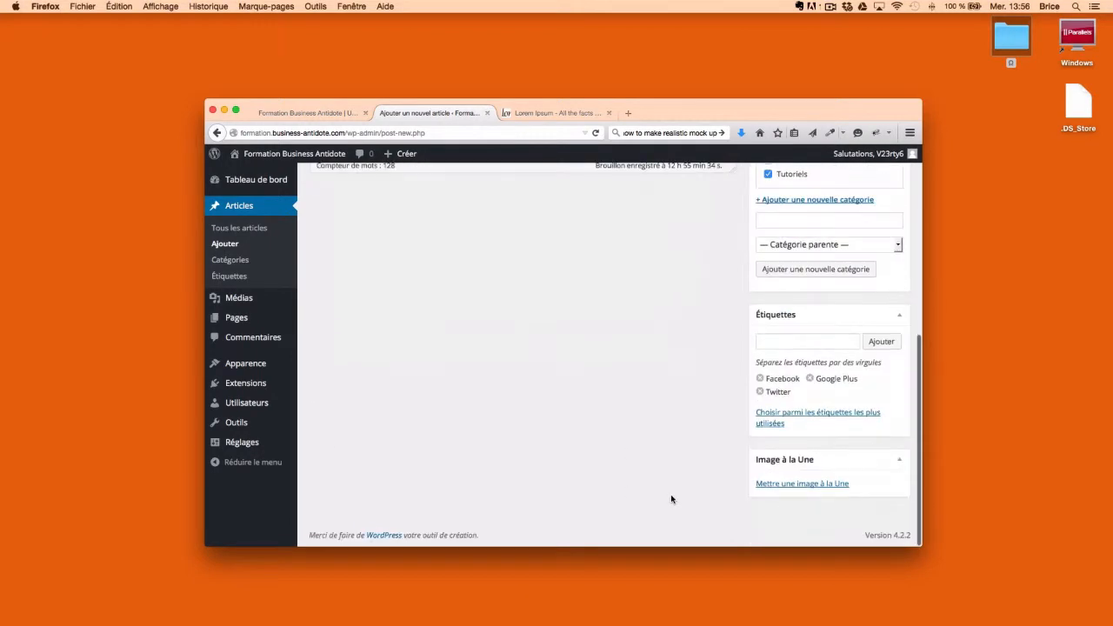
scroll(671, 498, up, 4)
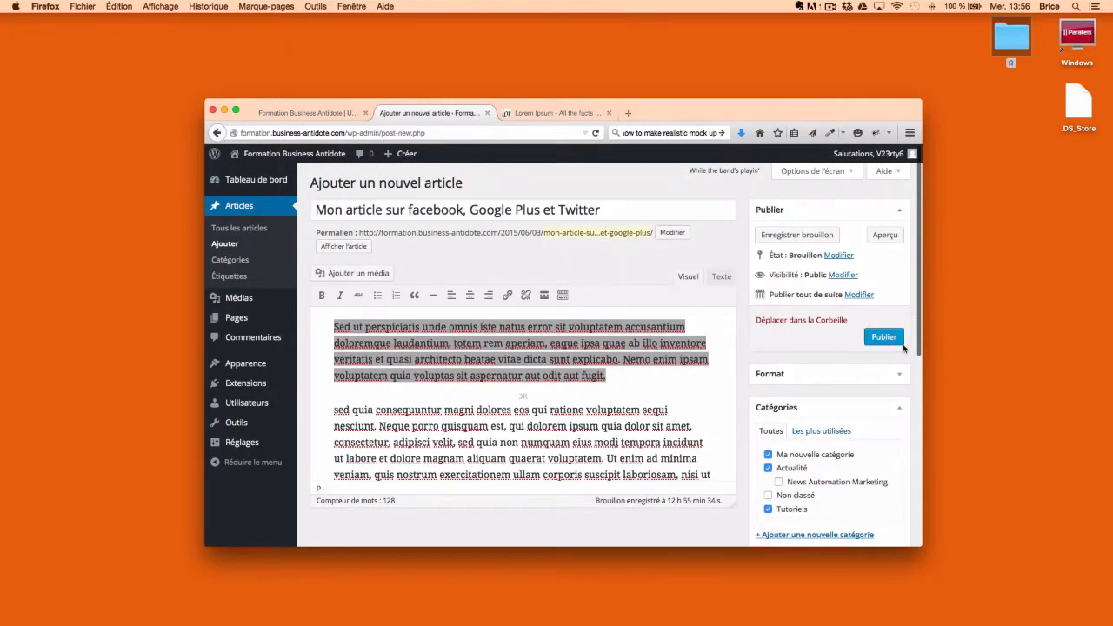
click(899, 408)
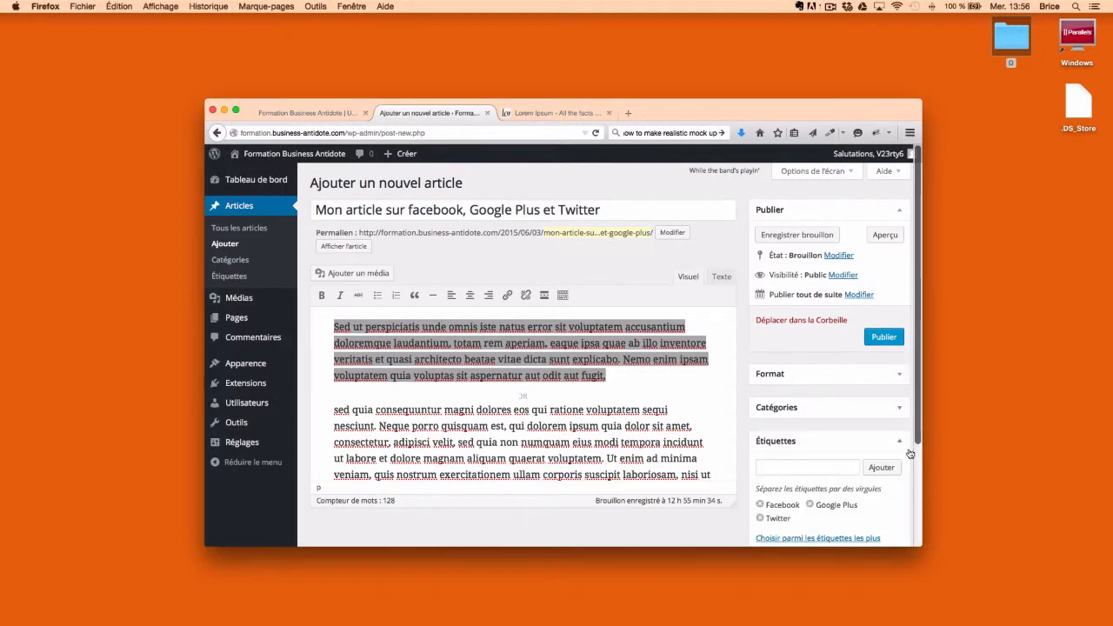
click(895, 445)
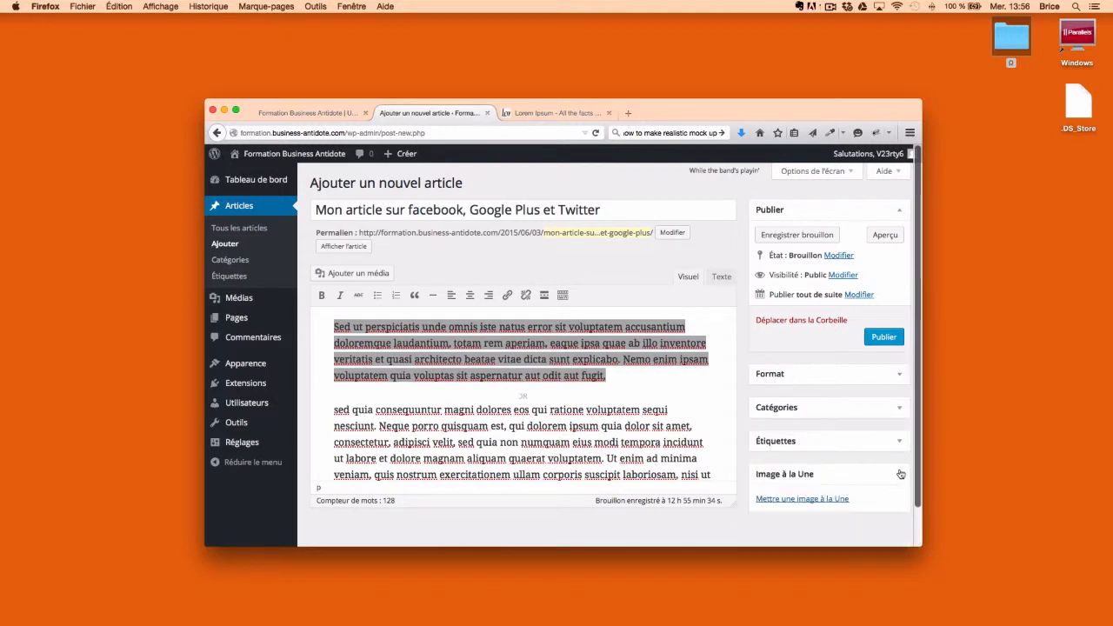
click(899, 474)
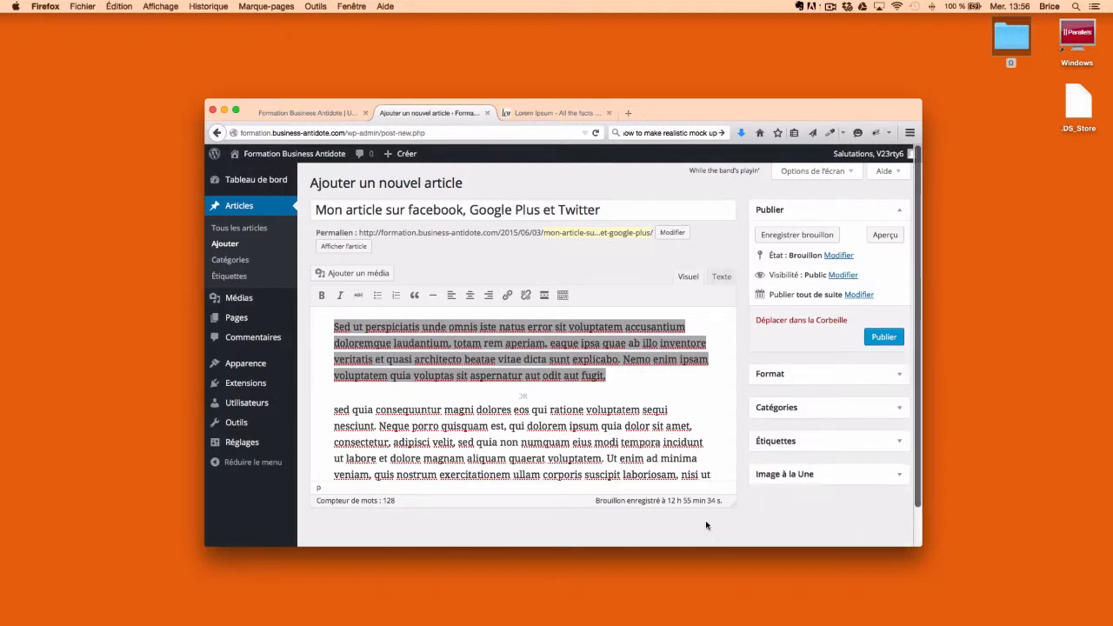
click(893, 342)
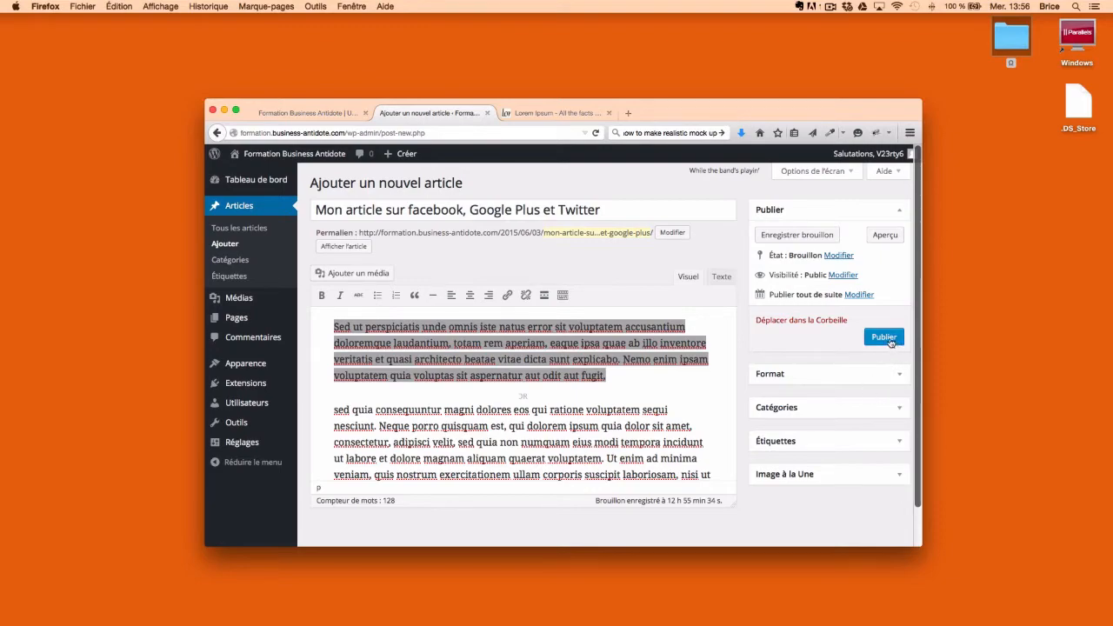